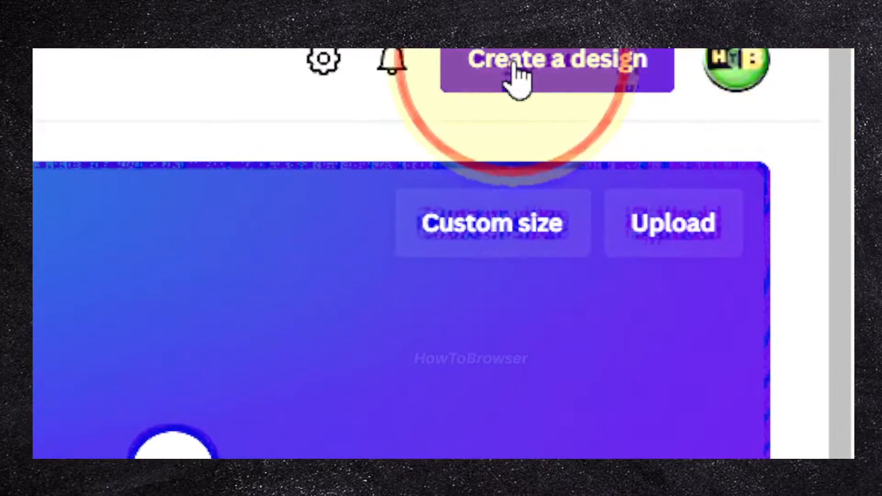
- Create a new blank design in the Instagram Post (Square) format
click(519, 79)
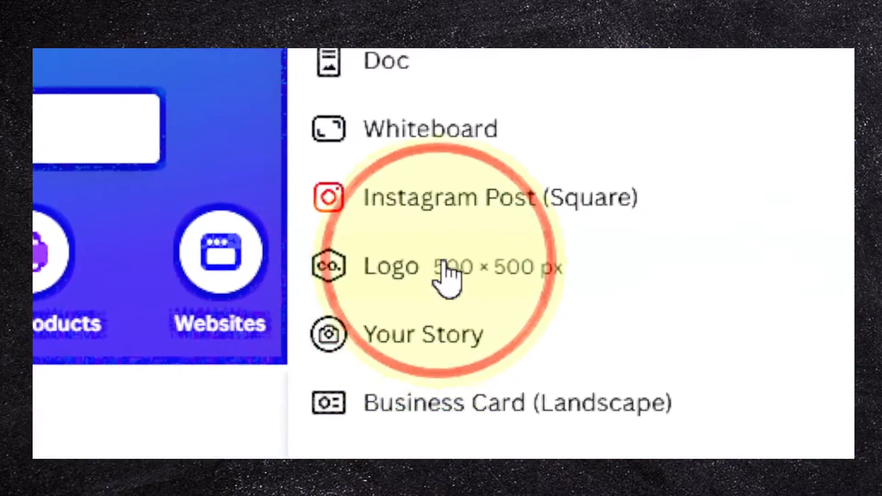
click(448, 209)
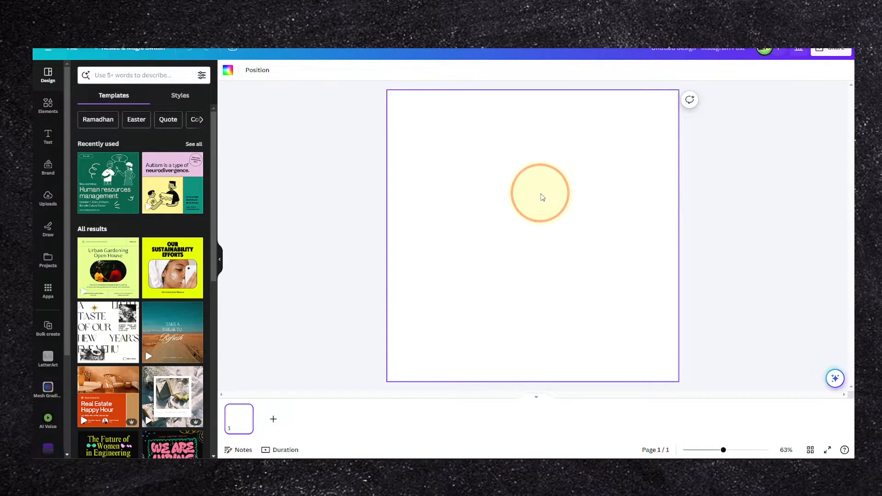
- Search the elements library for "dog" and browse the photo results
click(49, 112)
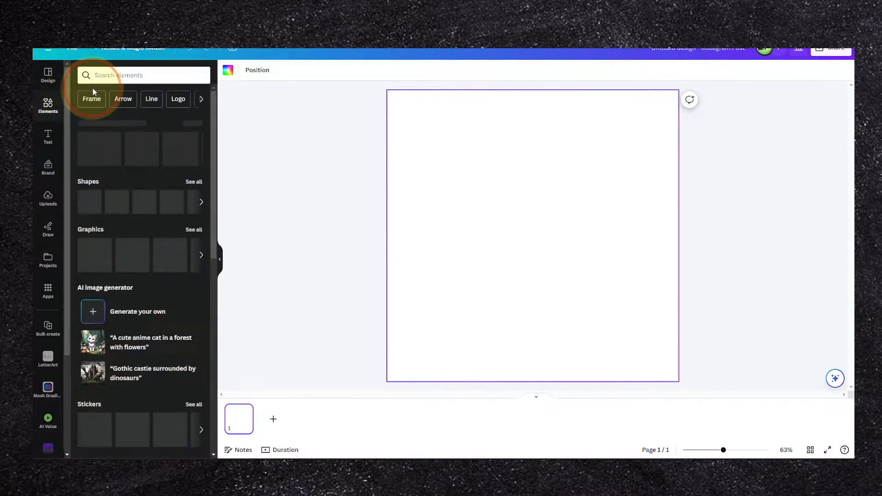
click(109, 76)
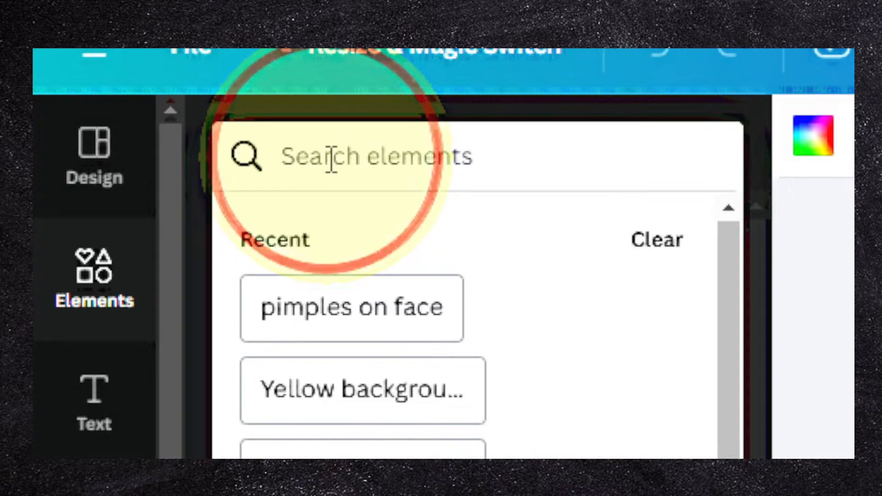
text(dog)
key(Return)
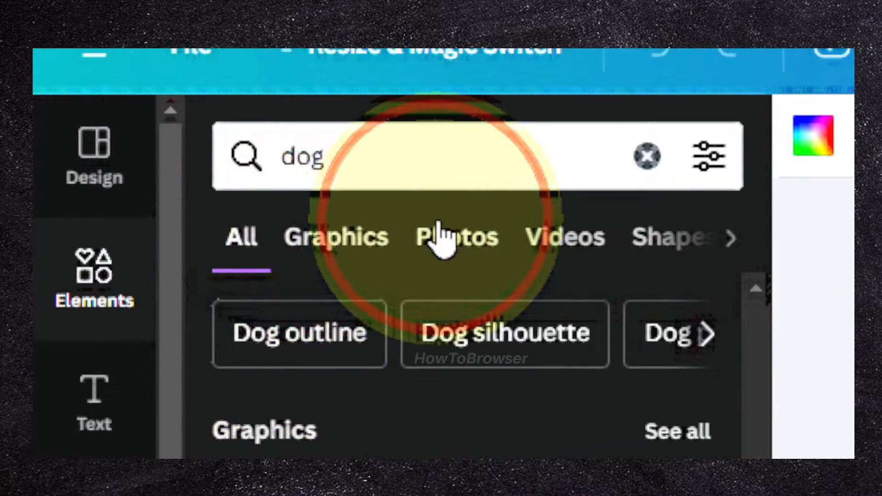
click(441, 237)
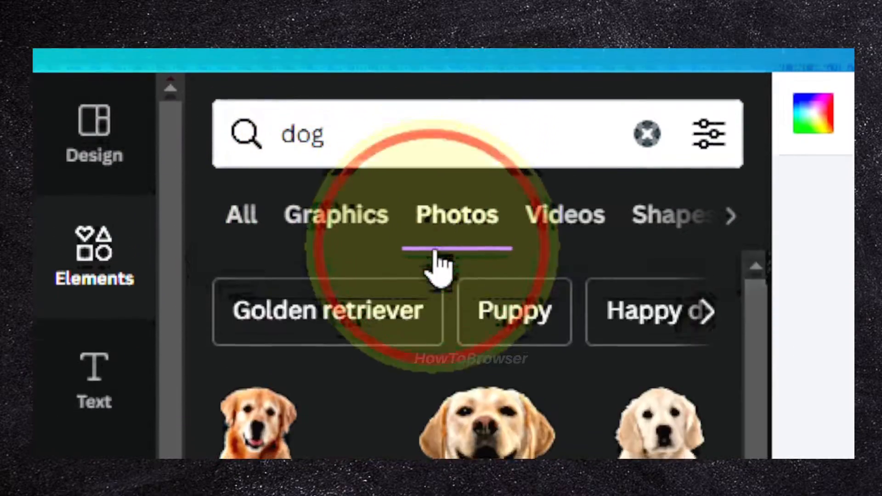
scroll(405, 272, down, 10)
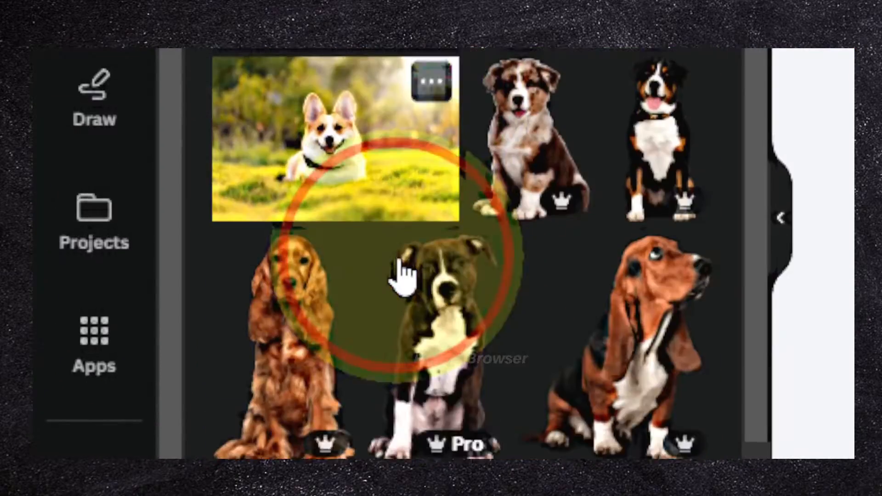
scroll(397, 260, down, 5)
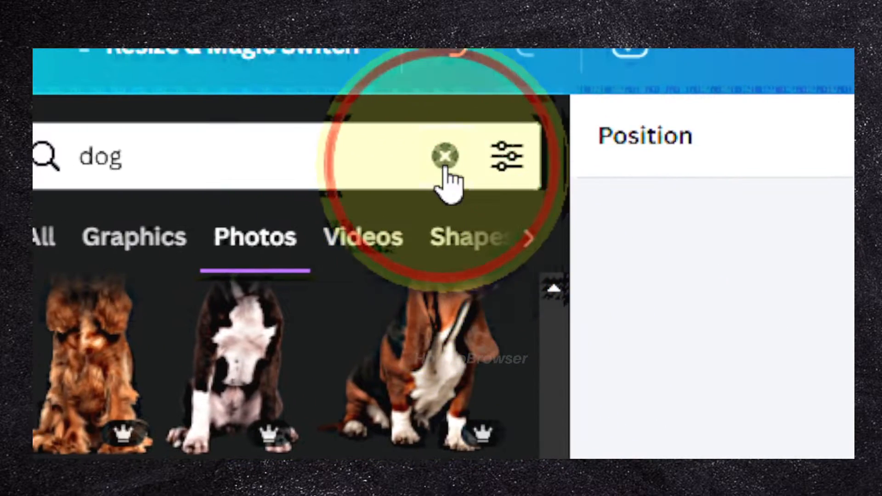
- Replace the elements search with "truck" and limit the results to photos
click(449, 183)
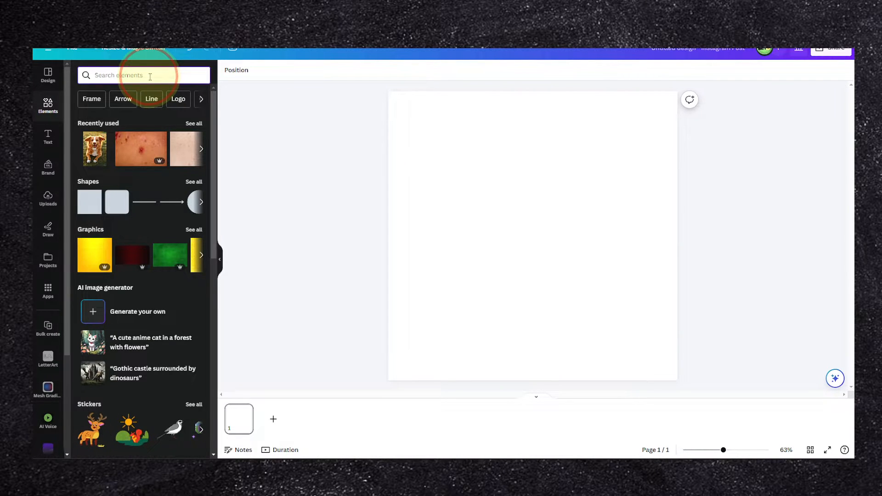
text(truck)
key(Return)
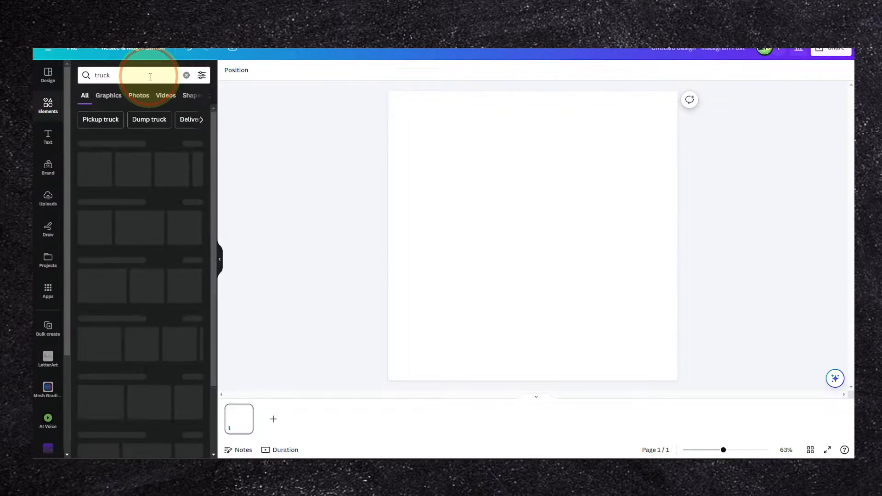
click(138, 95)
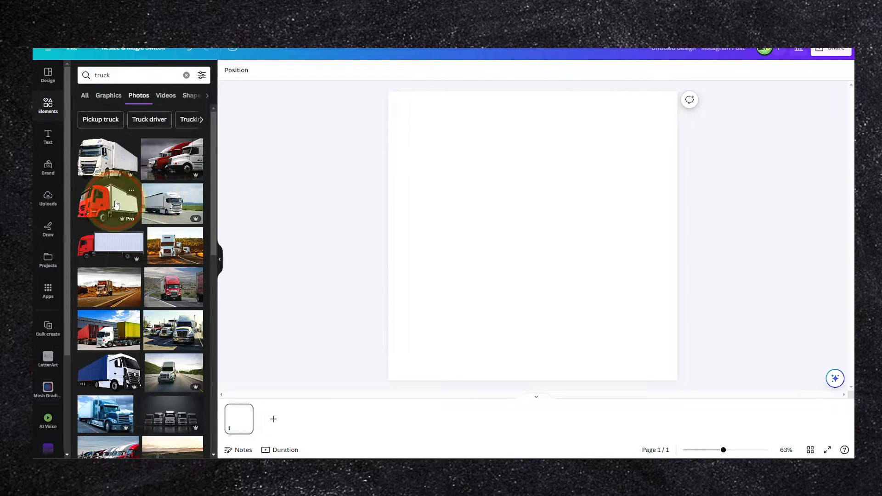
- Add the photo of the white truck on the road to the page and remove its background
click(165, 216)
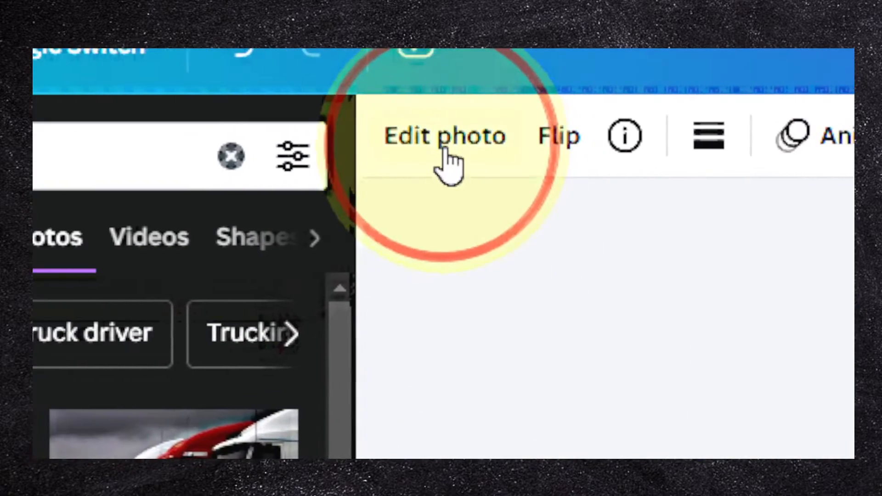
click(446, 145)
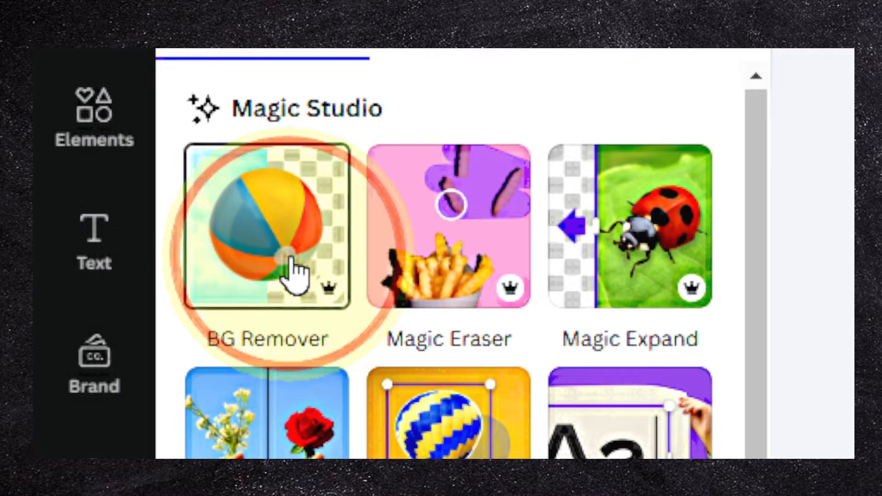
click(294, 271)
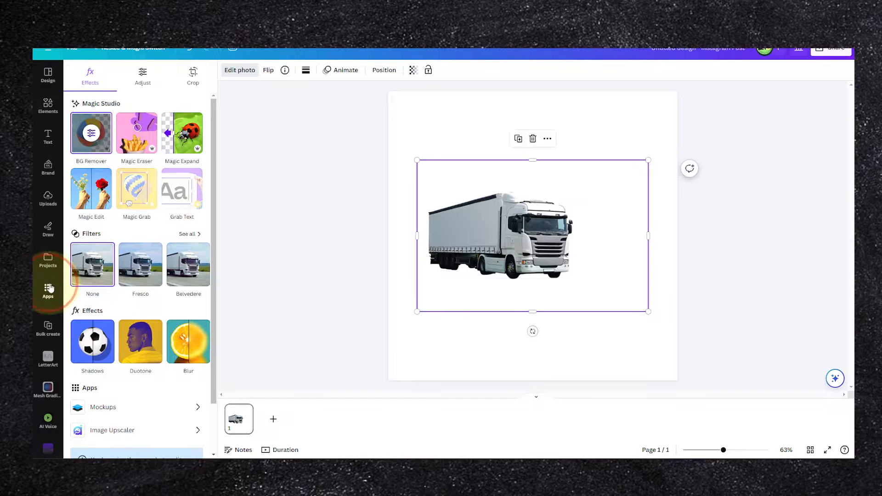
click(49, 289)
click(108, 78)
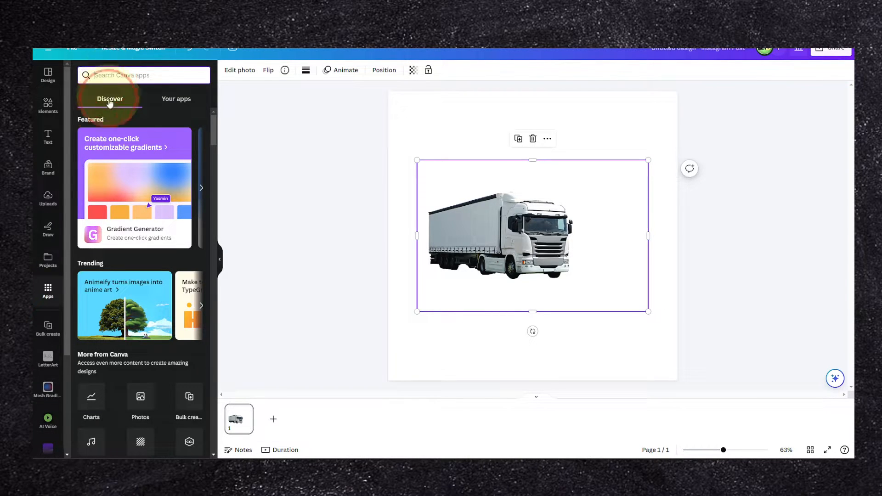
scroll(46, 304, down, 2)
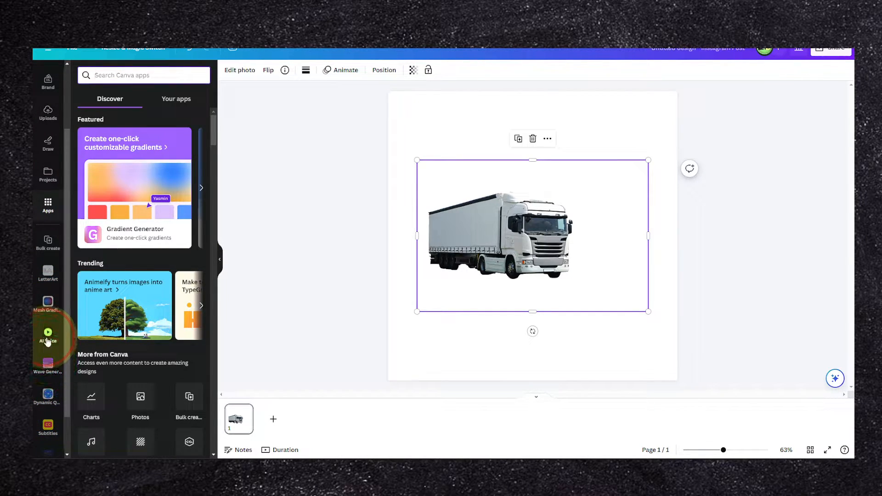
click(48, 307)
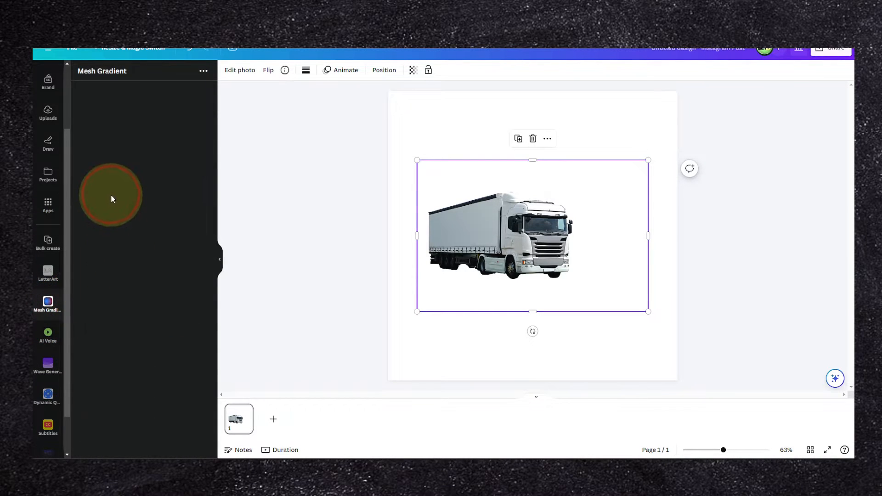
- Search the Canva apps for "reflec" and open the Easy Reflections app
click(48, 205)
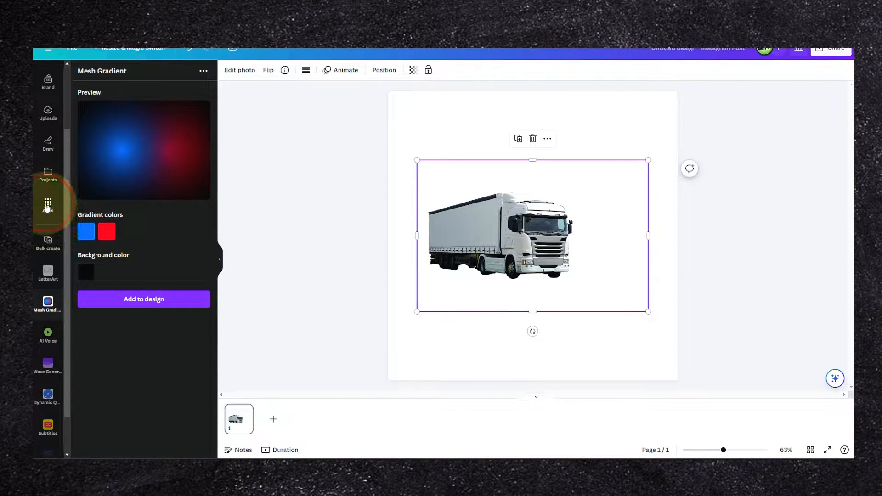
click(107, 77)
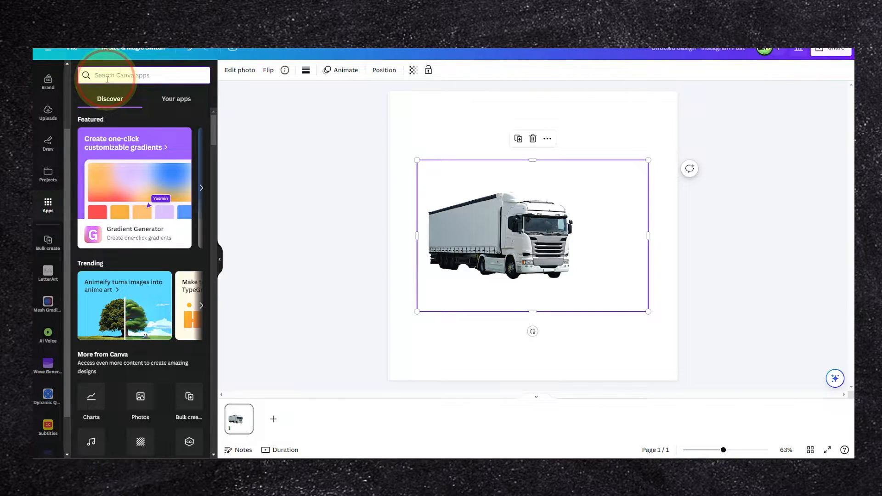
text(reflec)
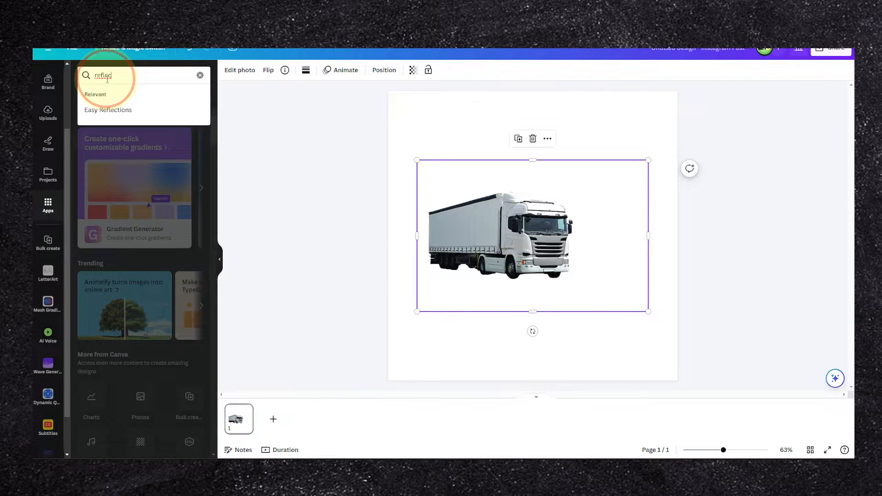
click(106, 110)
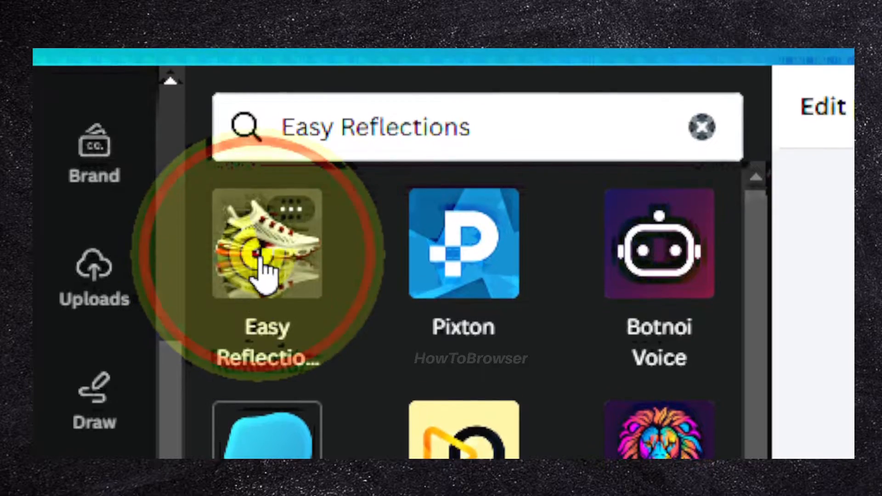
click(263, 271)
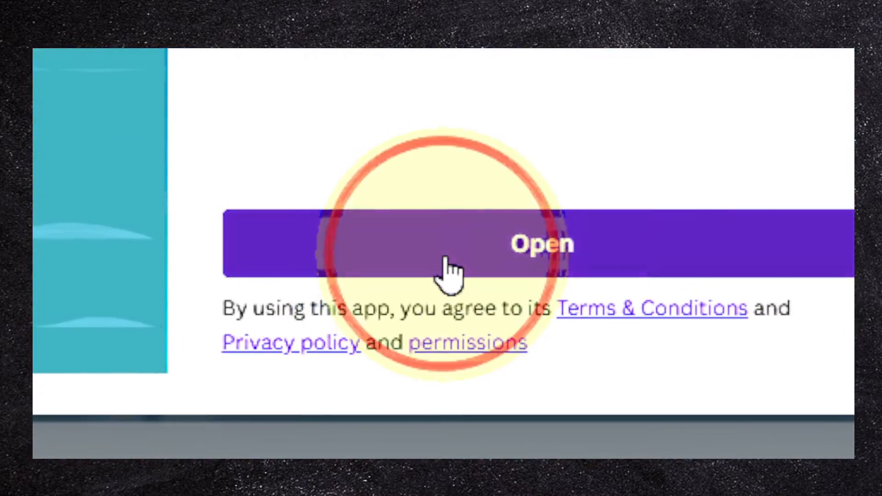
click(448, 271)
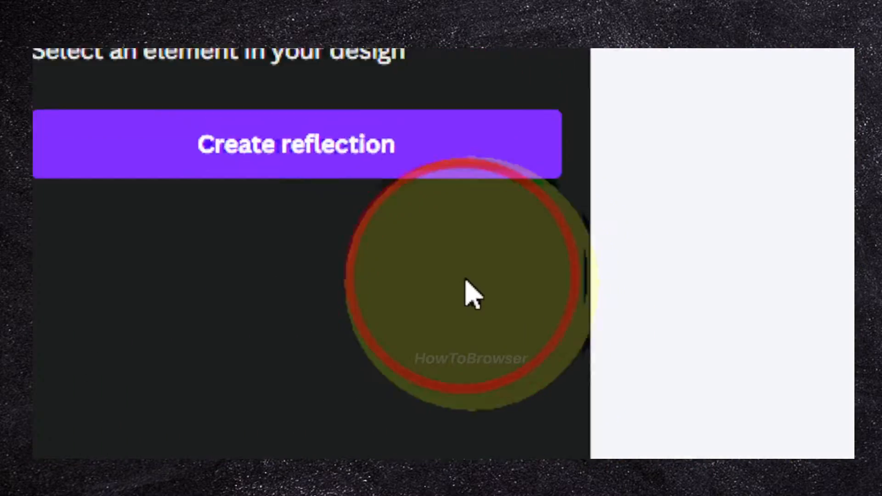
- Create a reflection of the truck with position Below, offset 22 and opacity 29, and add it to the design
click(288, 138)
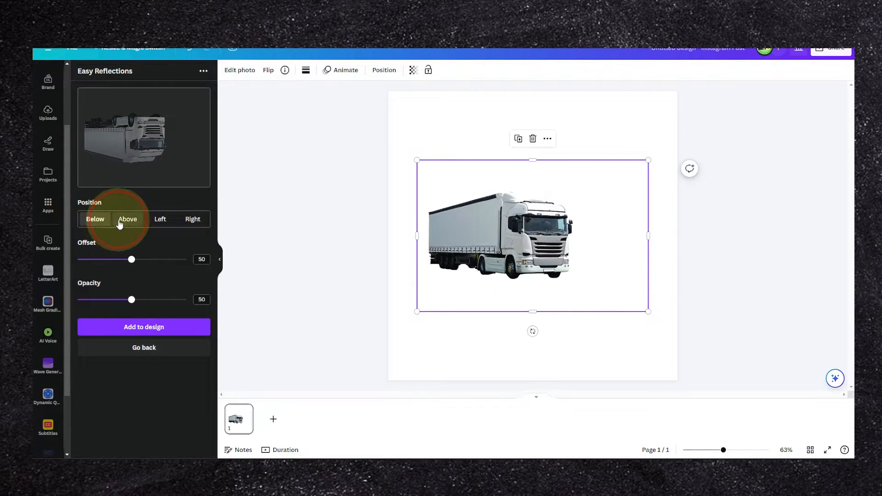
click(169, 219)
click(193, 219)
click(107, 221)
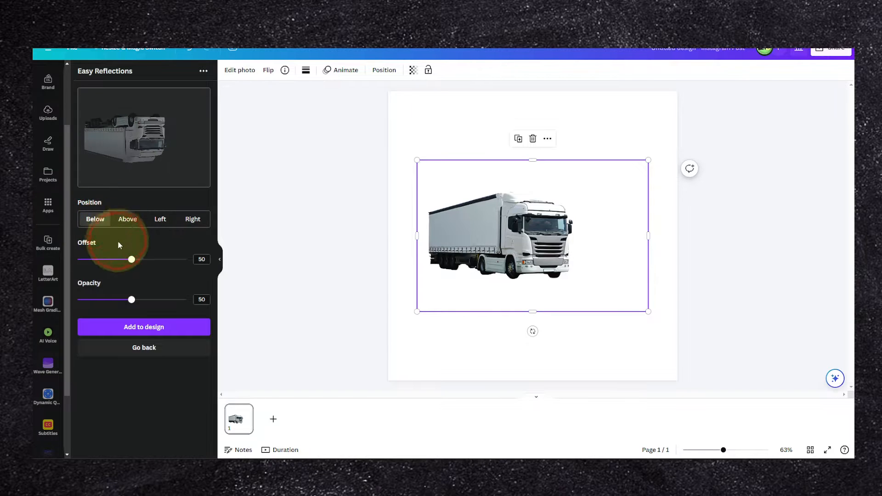
drag(132, 259, 100, 265)
drag(131, 299, 117, 311)
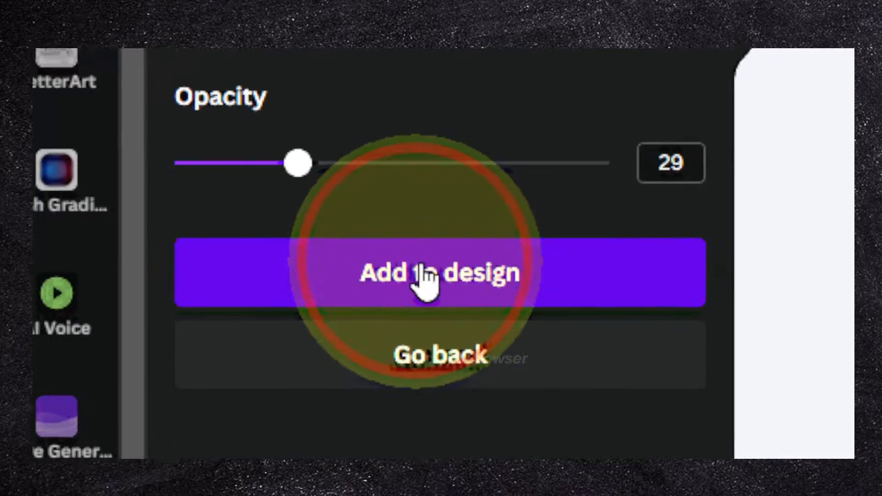
click(426, 275)
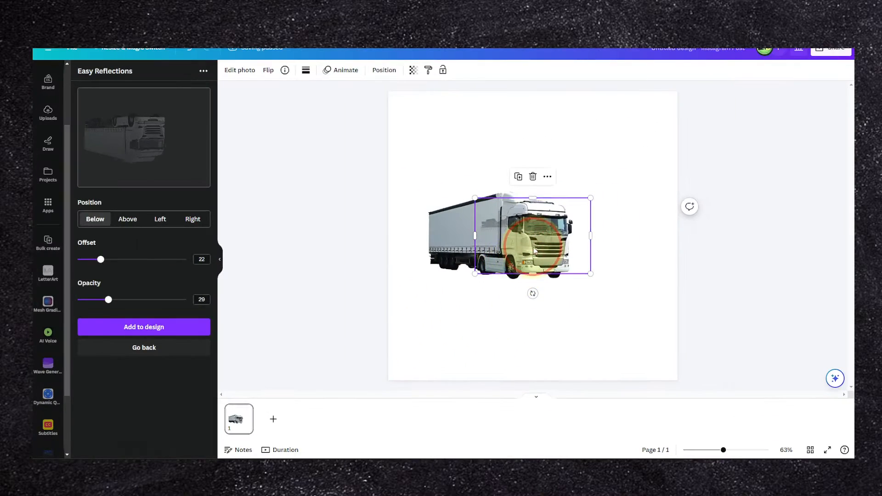
- Move the reflection beneath the truck, tilt it slightly and enlarge it to about 811 by 531
drag(535, 251, 497, 312)
drag(554, 335, 529, 307)
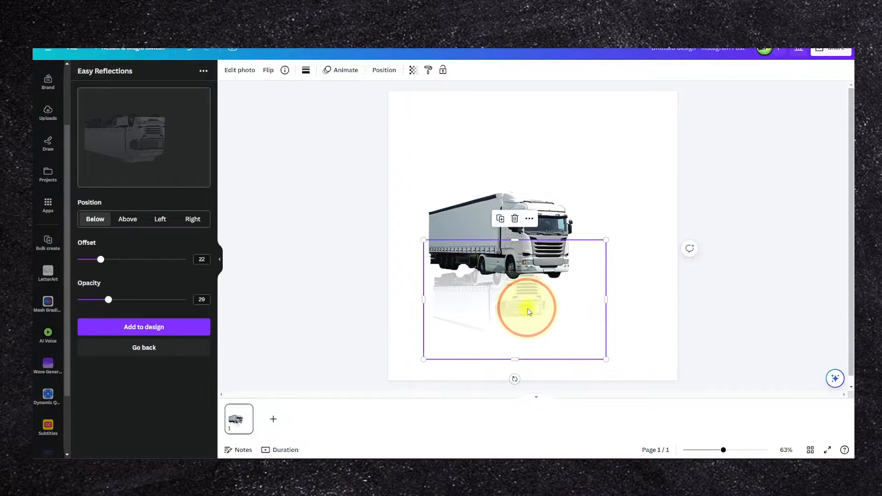
mouse_move(515, 380)
mouse_down()
mouse_move(504, 377)
mouse_move(516, 381)
mouse_up()
drag(609, 372, 644, 403)
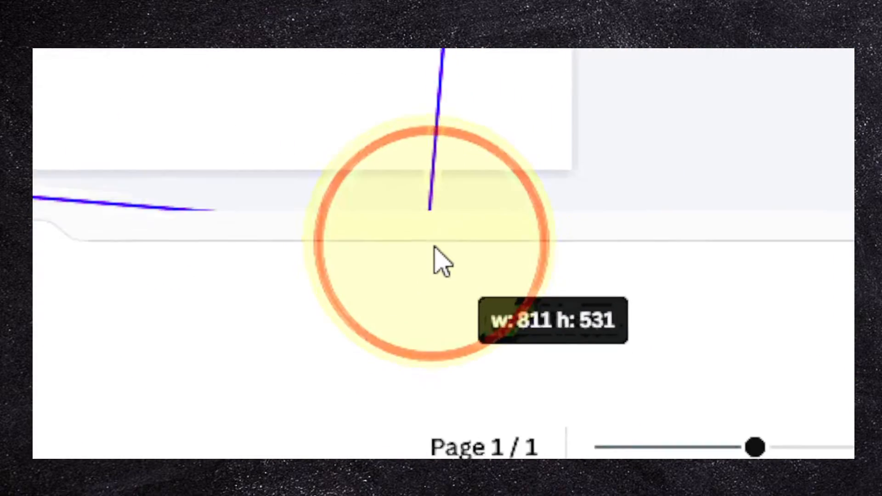
- Fine-tune the reflection's size, rotation and position so that it lines up with the underside of the truck
drag(436, 249, 518, 307)
drag(173, 63, 108, 18)
drag(474, 239, 399, 331)
drag(274, 455, 277, 424)
drag(445, 256, 465, 256)
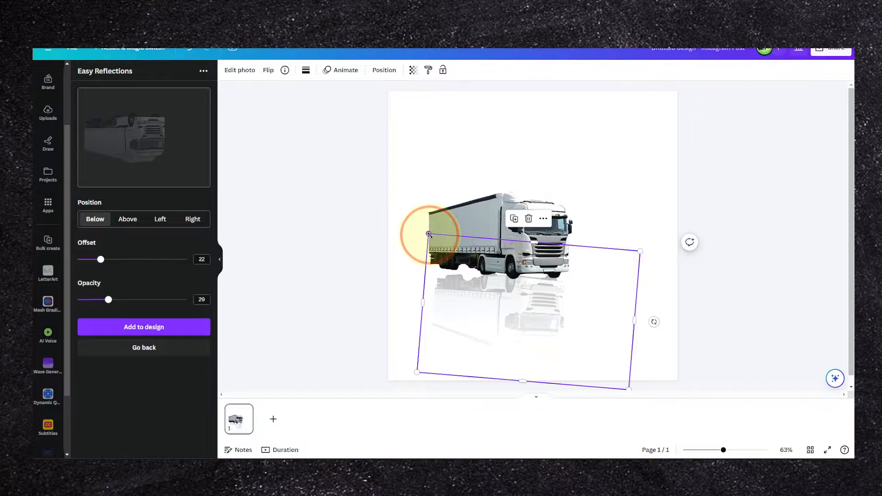
drag(428, 234, 438, 241)
drag(656, 324, 650, 318)
drag(594, 332, 587, 319)
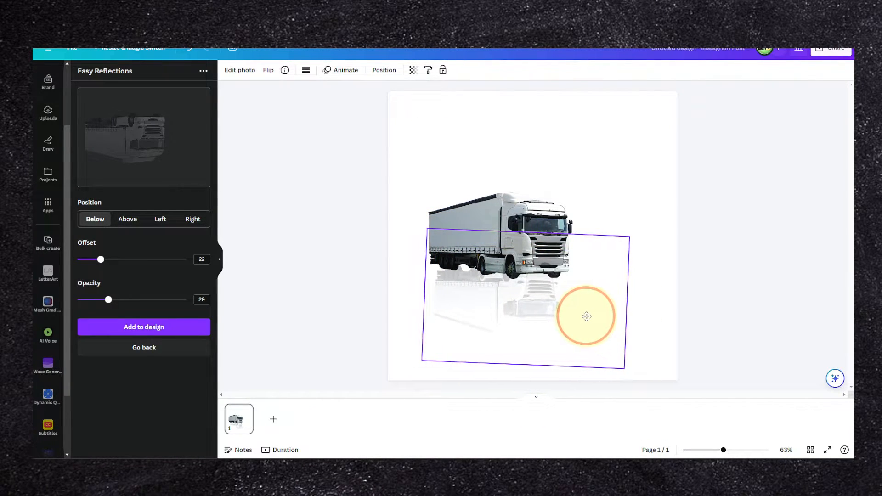
- Send the reflection one layer backward so it sits behind the truck
right_click(538, 298)
mouse_move(572, 308)
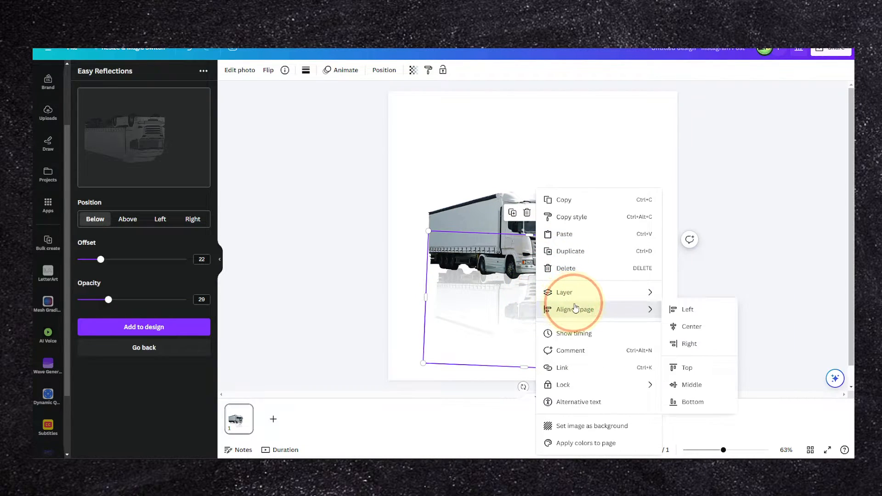
mouse_move(621, 294)
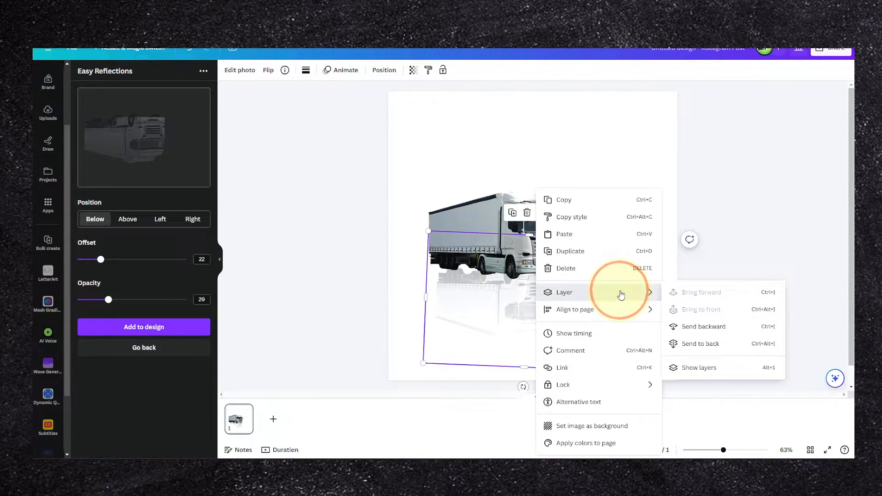
click(692, 328)
- Adjust the truck reflection's shadows to -70, contrast to 30 and sharpness to -100
click(529, 313)
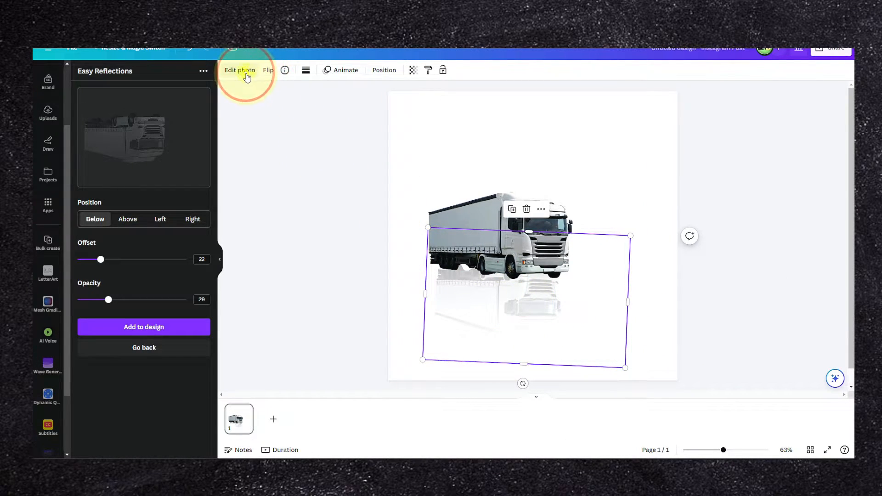
click(247, 74)
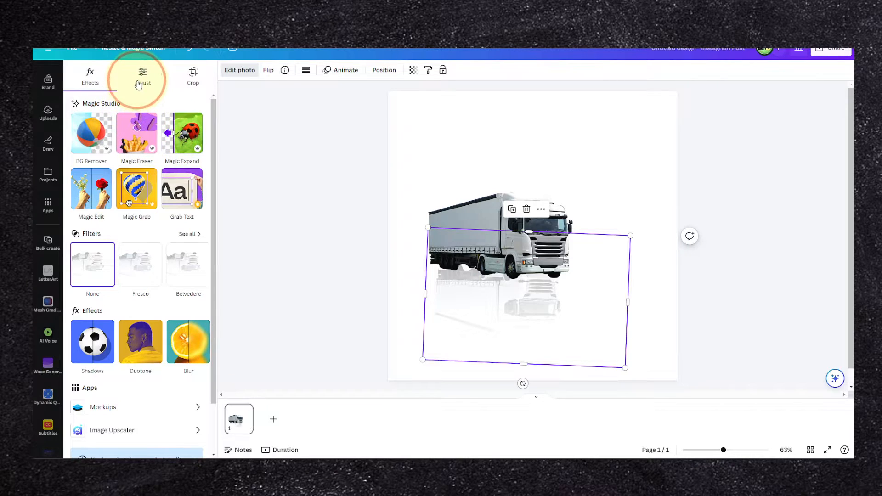
click(138, 85)
scroll(139, 186, down, 2)
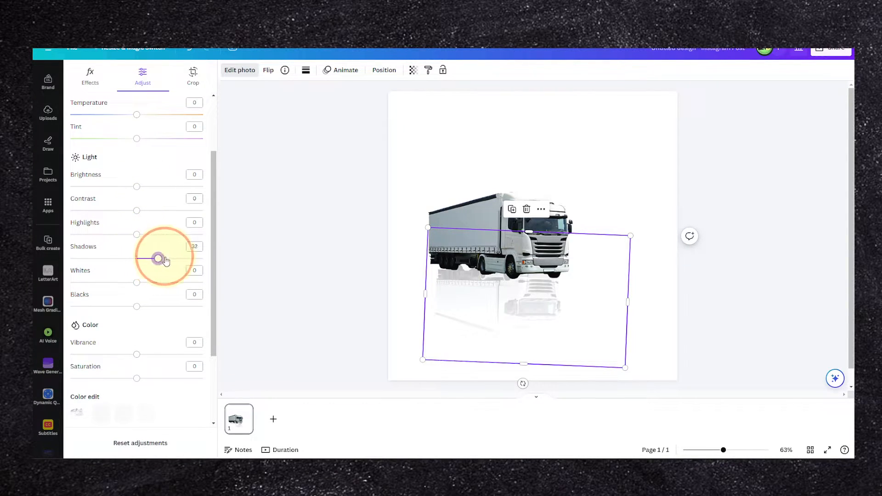
drag(151, 259, 91, 257)
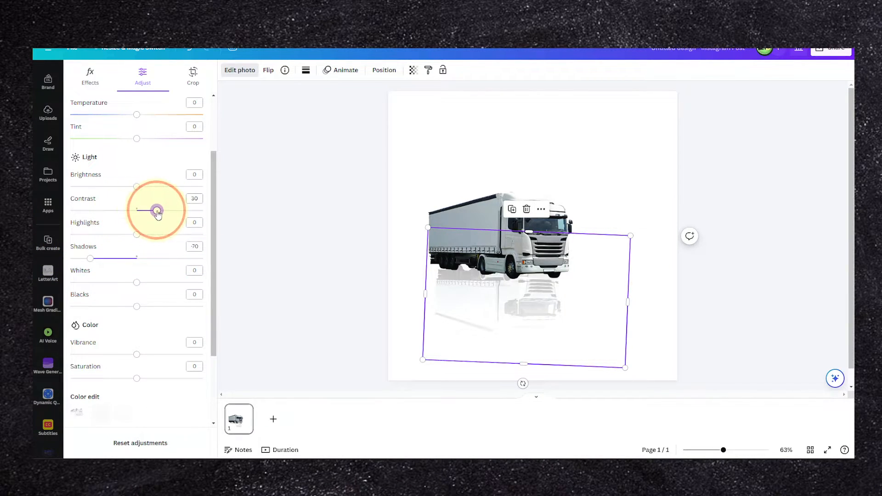
scroll(160, 269, down, 2)
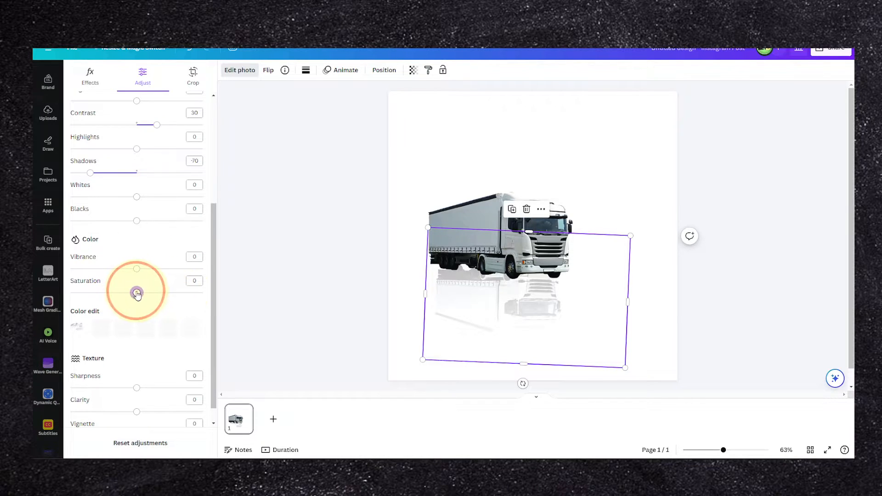
scroll(137, 290, down, 1)
drag(121, 371, 50, 375)
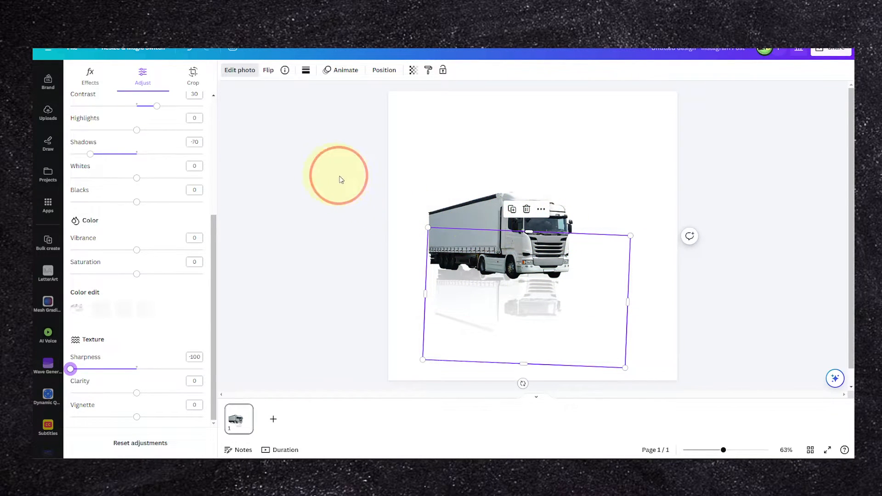
- Delete both the truck and its reflection from the page
scroll(51, 105, up, 3)
click(50, 103)
double_click(110, 78)
drag(587, 173, 397, 367)
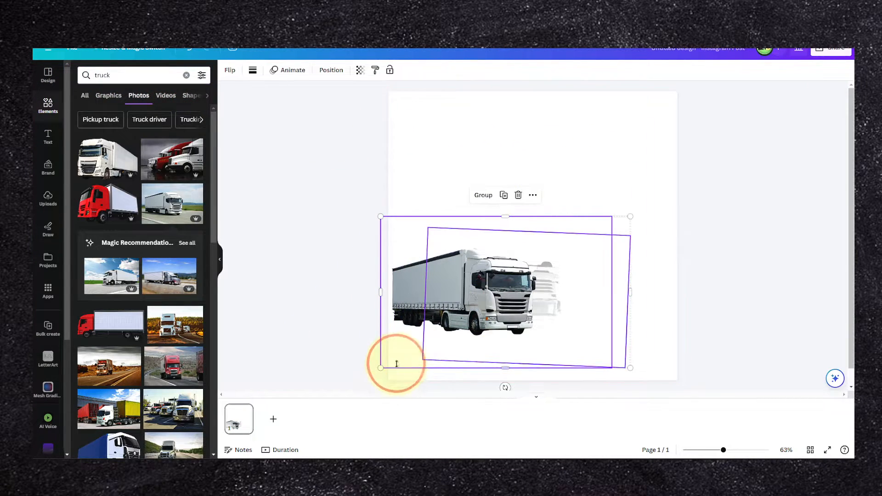
key(Delete)
- Search the elements for "sport car" and show only photos
click(145, 78)
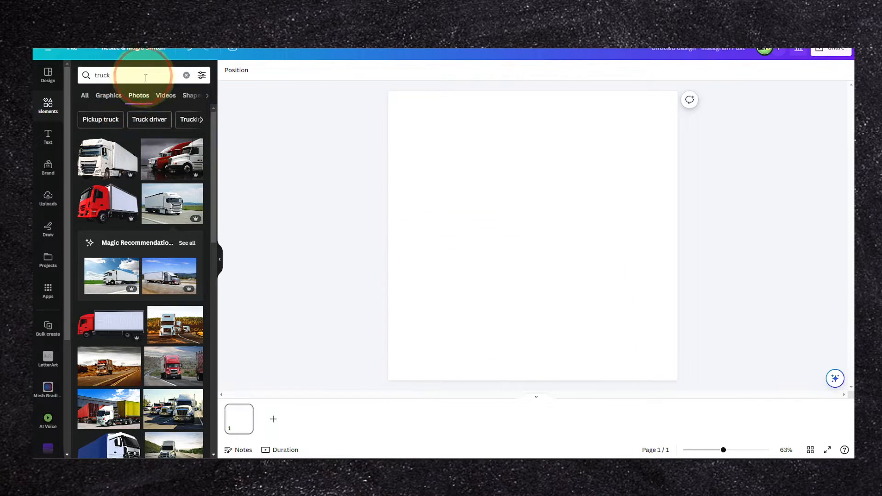
click(185, 75)
text(s)
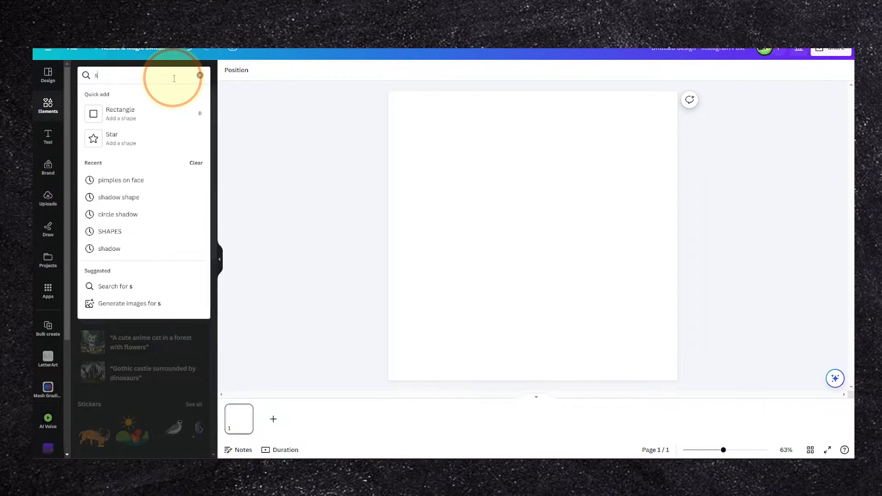
text(por)
key(Return)
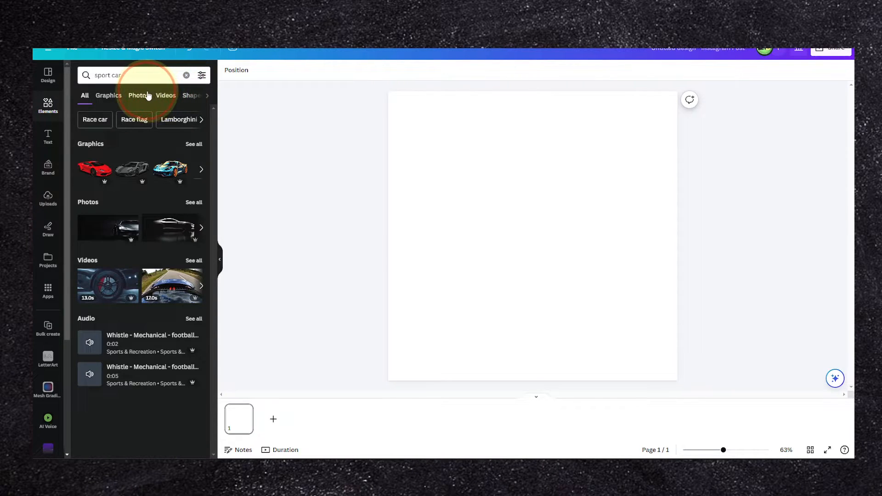
click(149, 95)
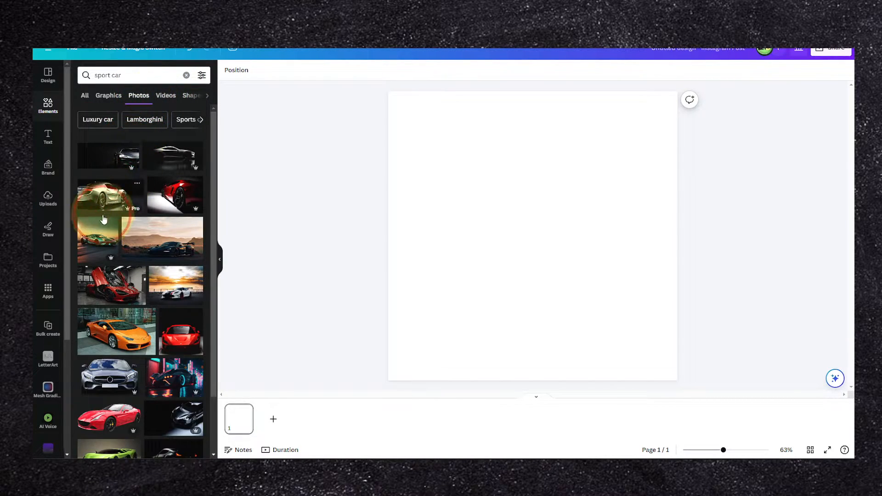
- Place the teal sports car photo on the page, enlarged to span the page width, and remove its background
click(104, 218)
drag(539, 216, 497, 187)
drag(595, 325, 686, 417)
drag(654, 354, 649, 336)
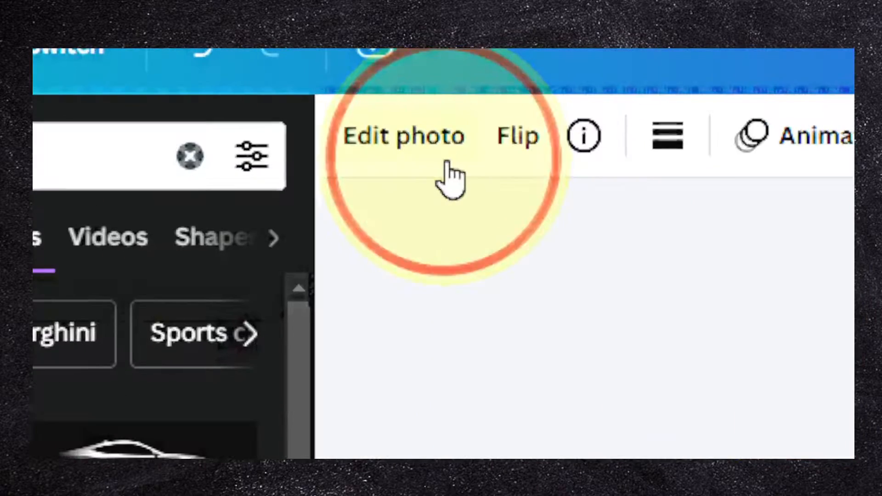
click(249, 75)
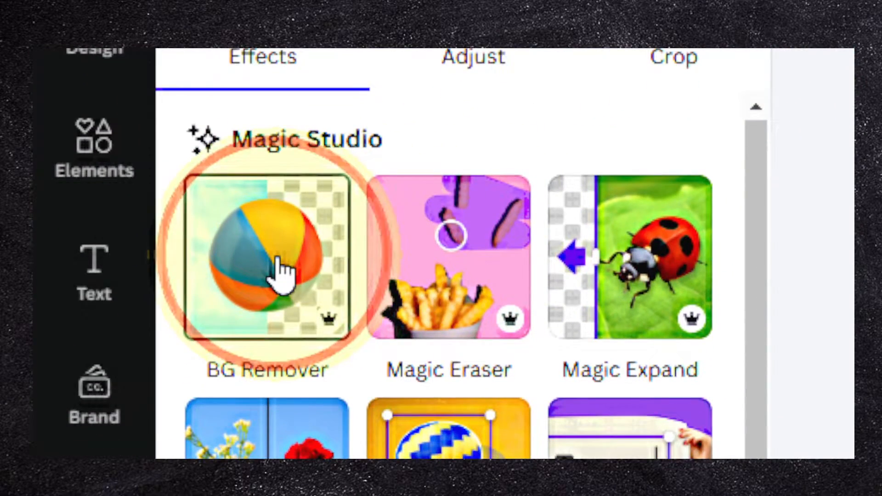
click(281, 270)
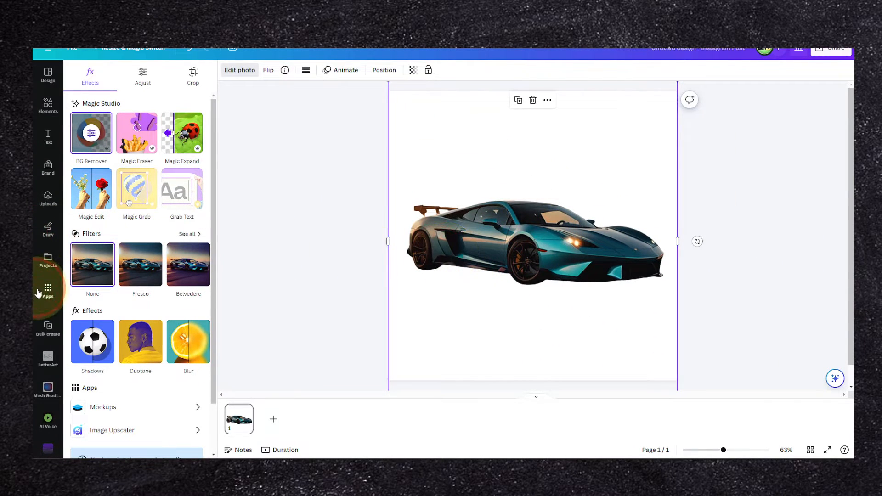
- Search the Canva apps for Easy Reflections and open that app
click(46, 291)
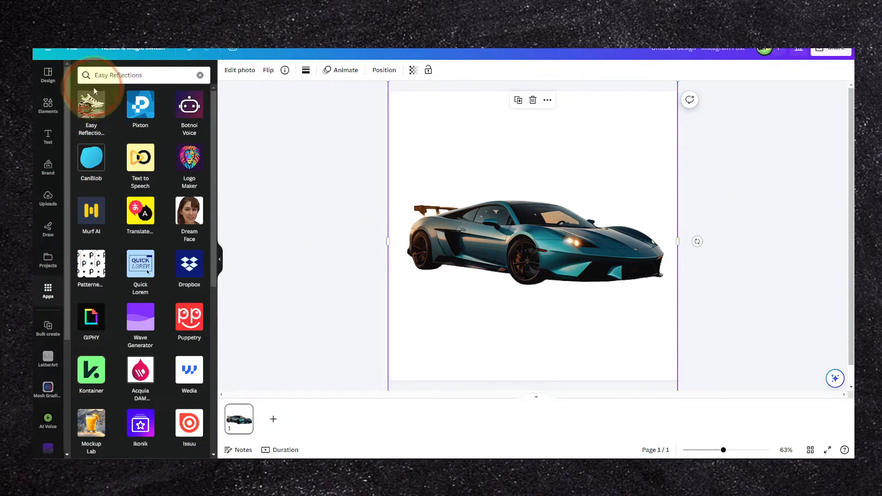
drag(98, 78, 156, 78)
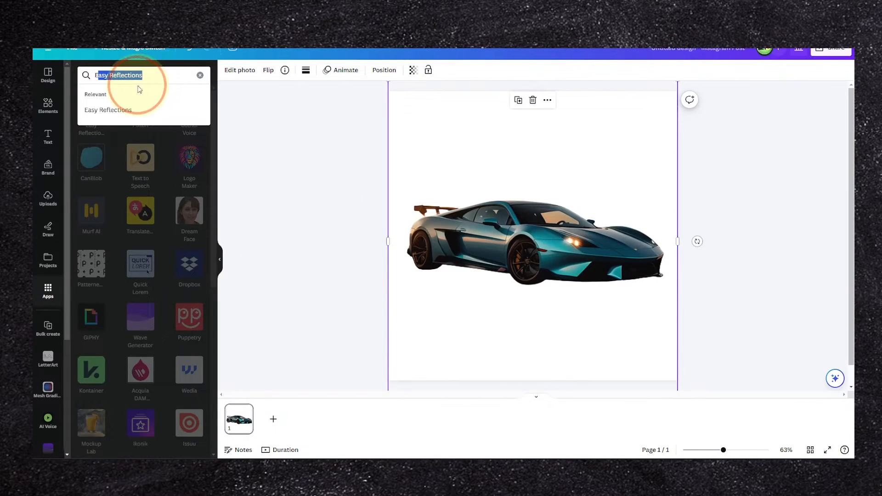
click(200, 75)
click(108, 78)
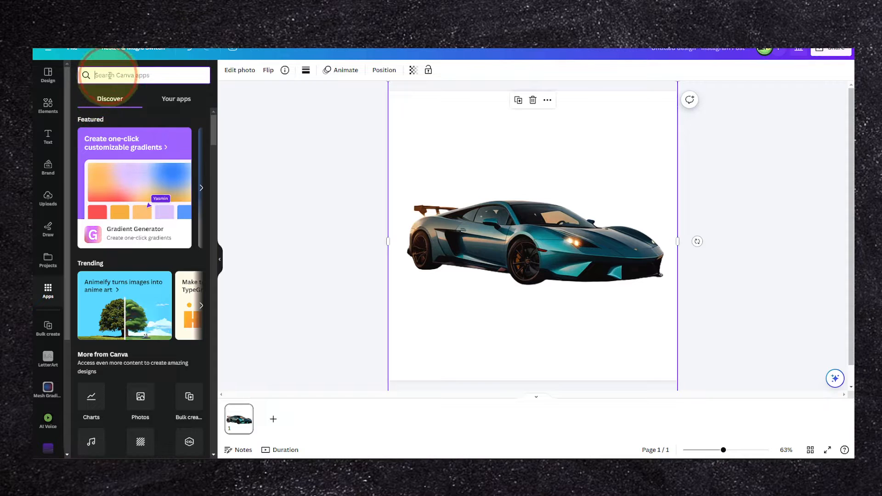
text(easy re)
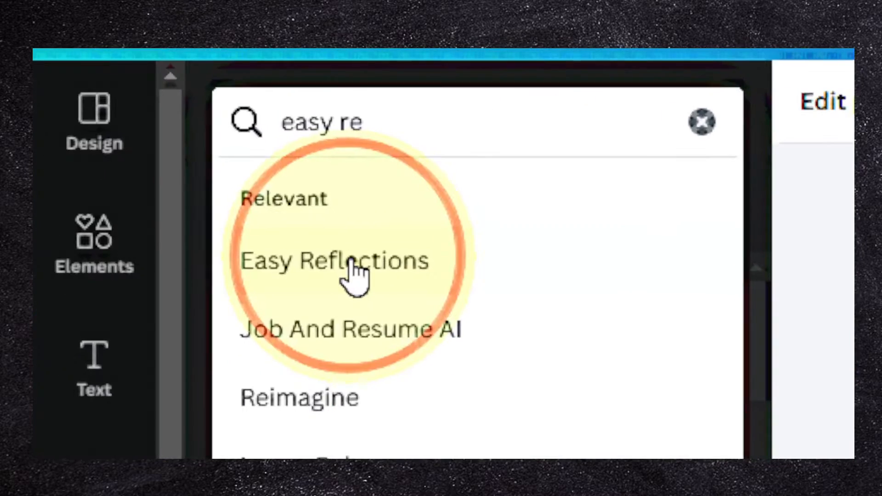
click(113, 110)
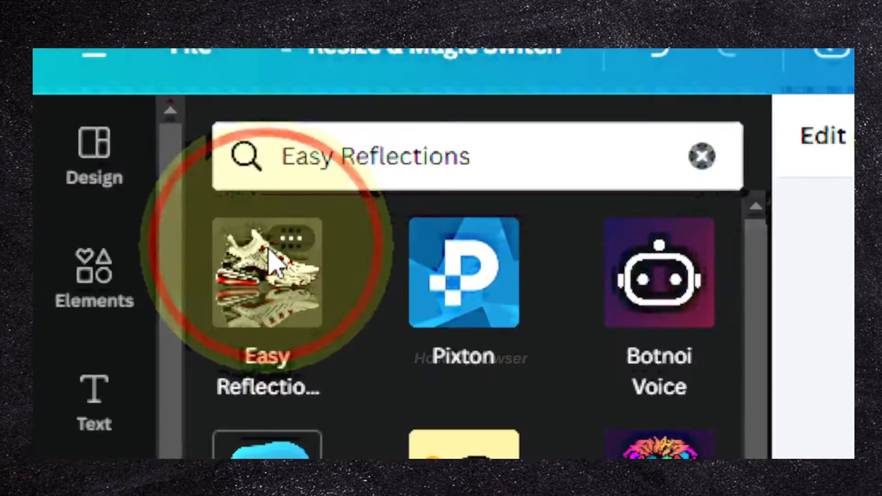
click(93, 102)
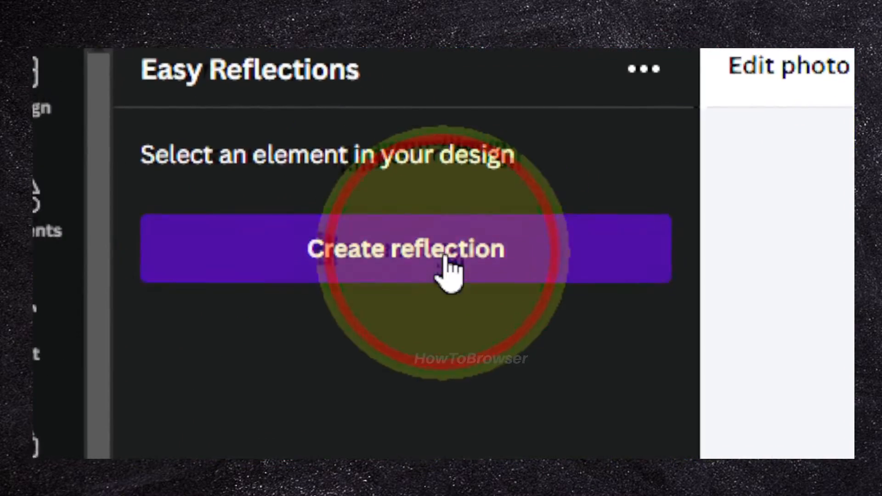
- Create a reflection of the car with position Below, offset 100 and opacity 100, and add it to the design
click(373, 271)
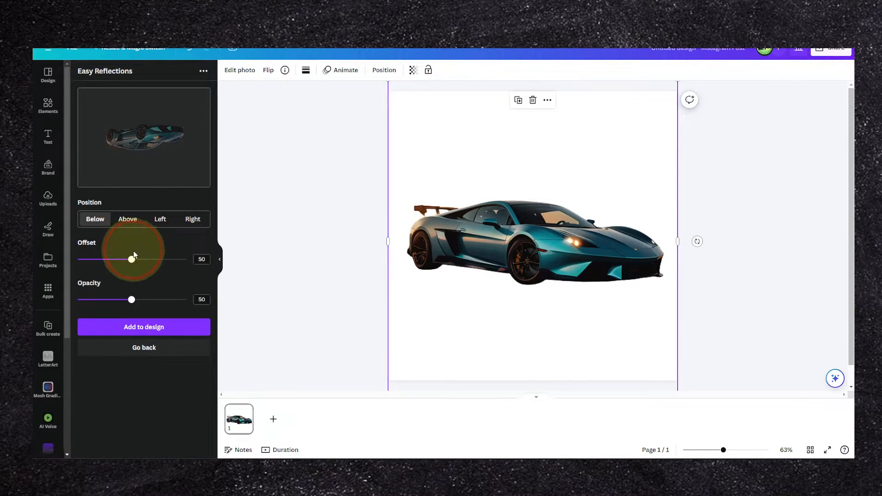
drag(133, 256, 220, 263)
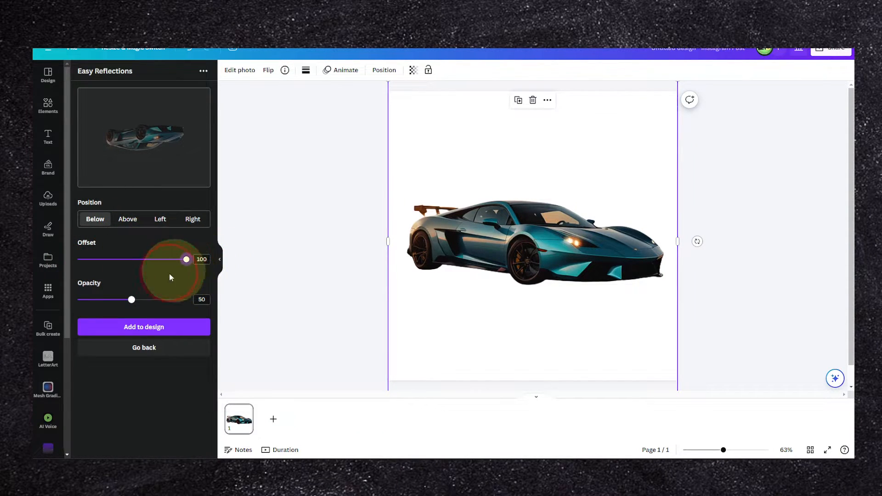
drag(131, 304, 214, 304)
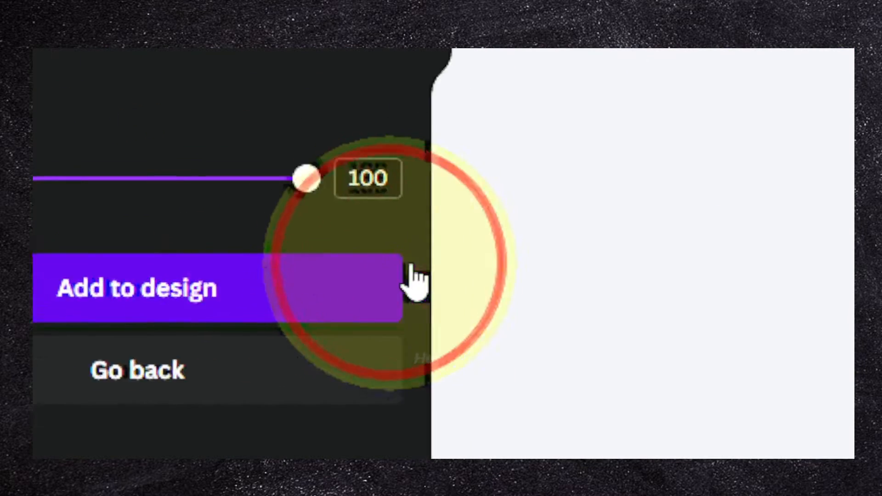
click(412, 275)
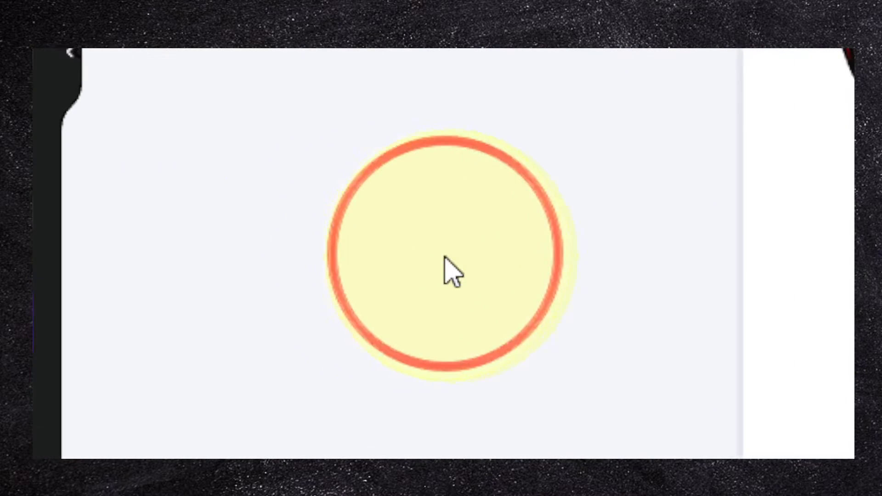
- Move the reflection beneath the car, rotate it slightly clockwise and enlarge it towards the car's size
drag(519, 260, 494, 311)
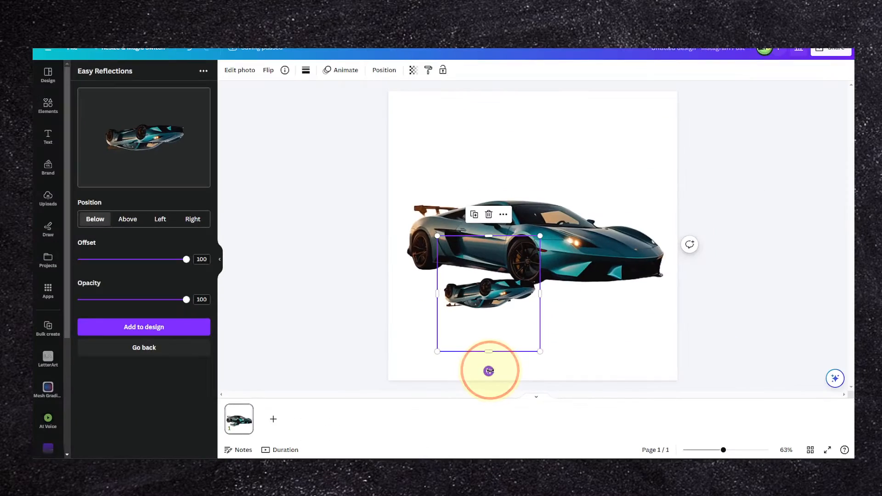
mouse_move(489, 371)
mouse_down()
mouse_move(463, 367)
mouse_move(475, 370)
mouse_up()
drag(526, 359, 673, 439)
key(ctrl+z)
drag(529, 364, 606, 420)
drag(714, 457, 712, 450)
- Fine-tune the reflection's size and position so that its wheels meet the wheels of the car
drag(576, 339, 539, 272)
drag(572, 371, 603, 422)
drag(570, 328, 569, 306)
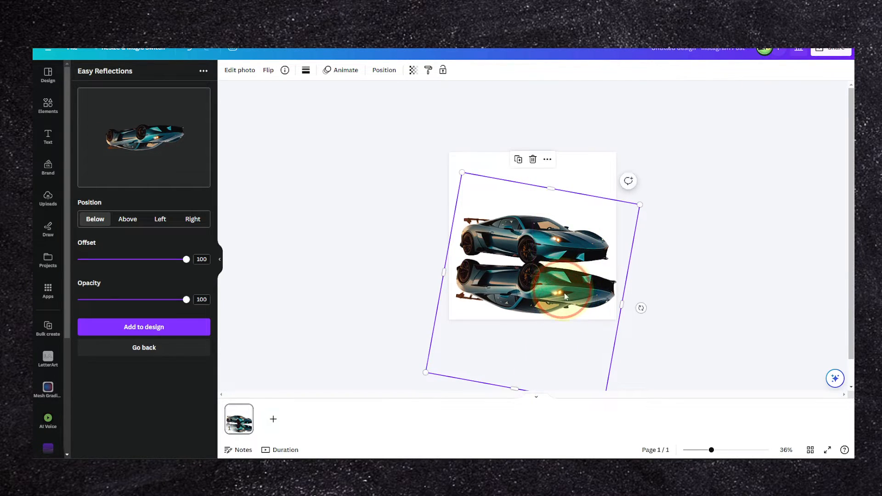
drag(638, 205, 619, 220)
drag(581, 272, 586, 254)
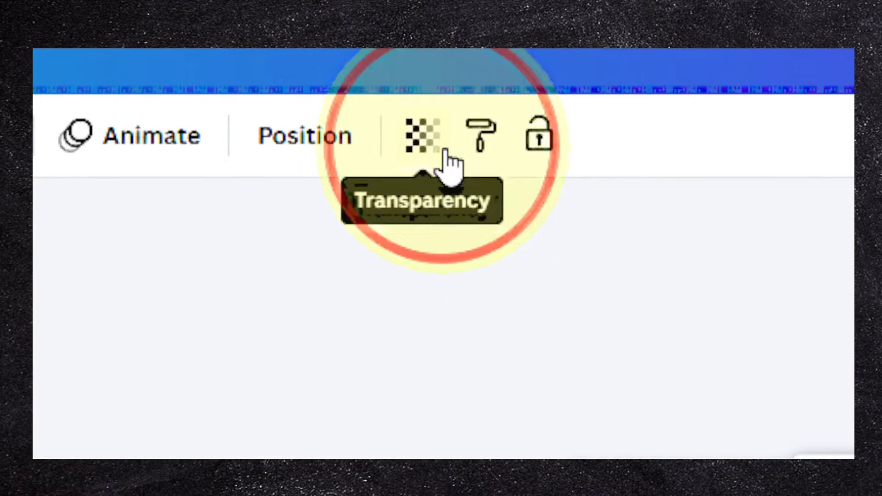
- Set the car reflection's transparency to 20
click(415, 72)
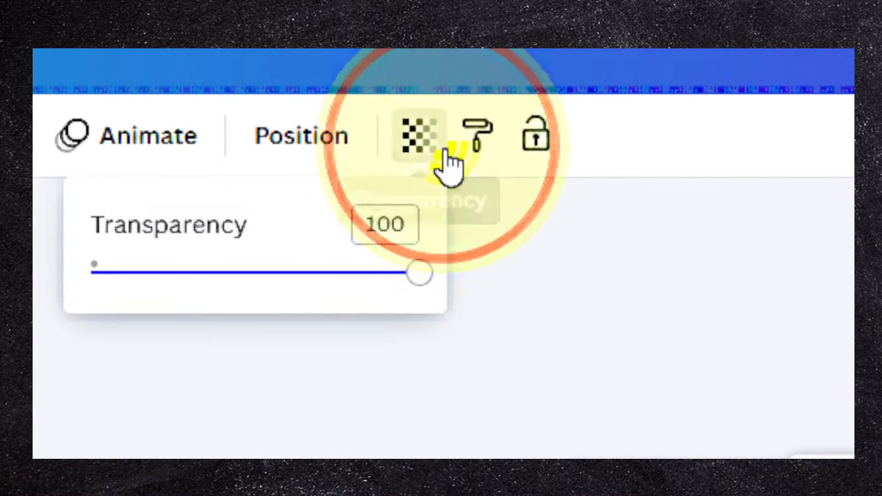
drag(571, 159, 486, 158)
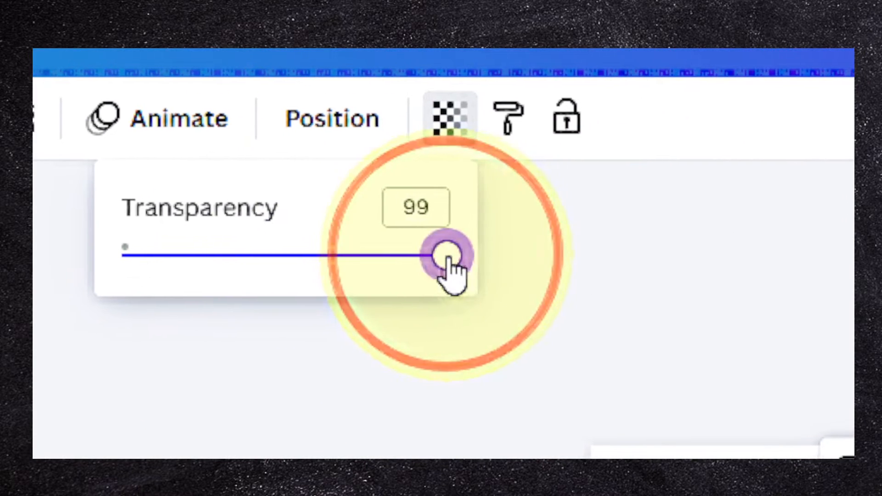
drag(392, 105, 351, 104)
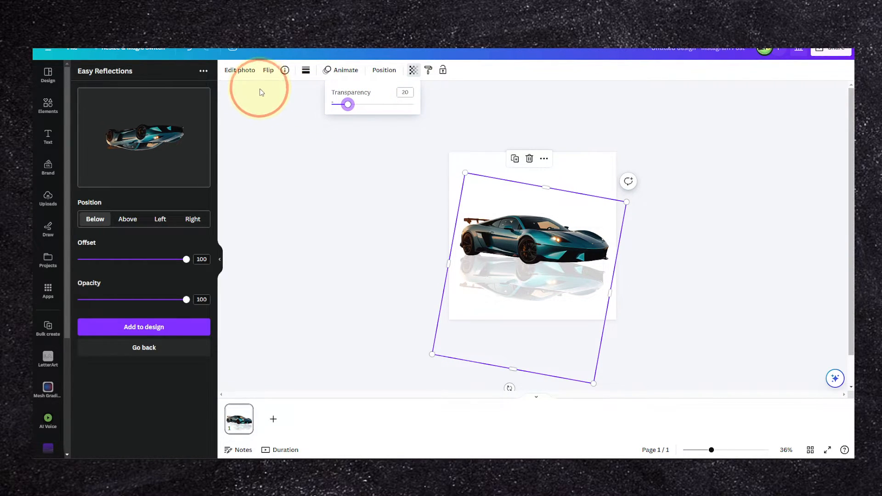
- Search the elements for "reflection" and show only graphics
click(48, 105)
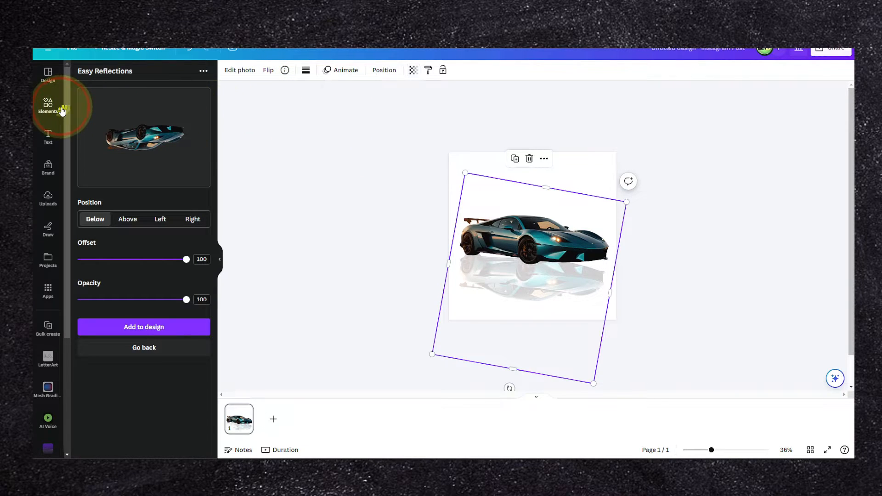
click(99, 75)
text(sport car)
key(Return)
double_click(139, 72)
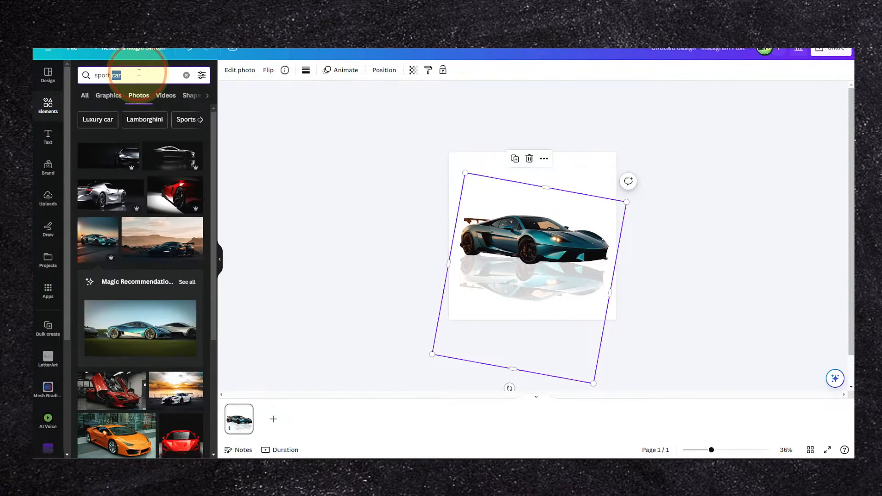
text(refl)
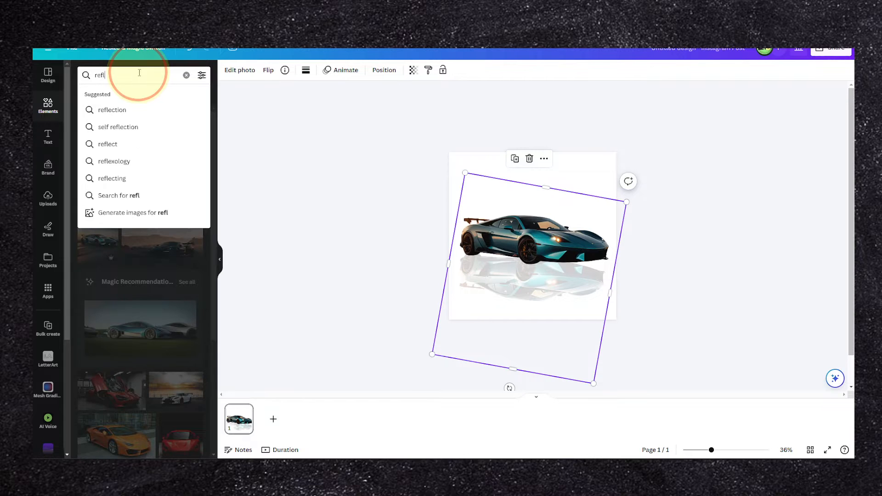
text(ection)
key(Return)
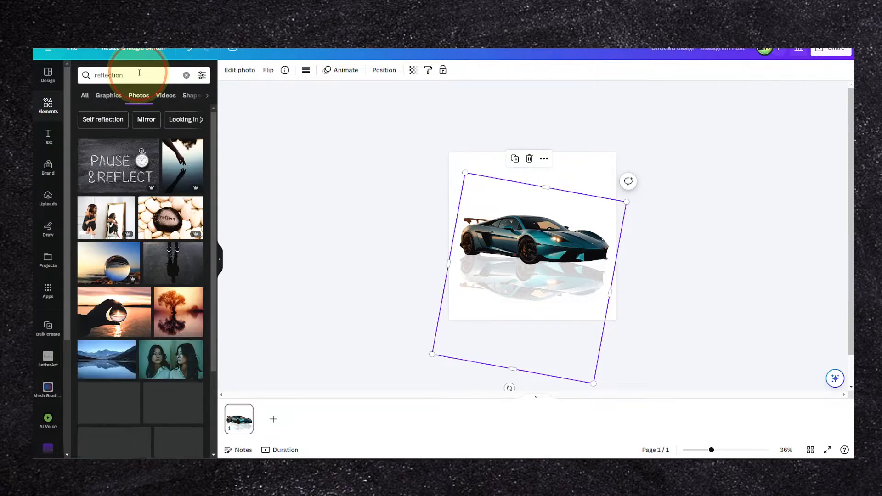
click(119, 98)
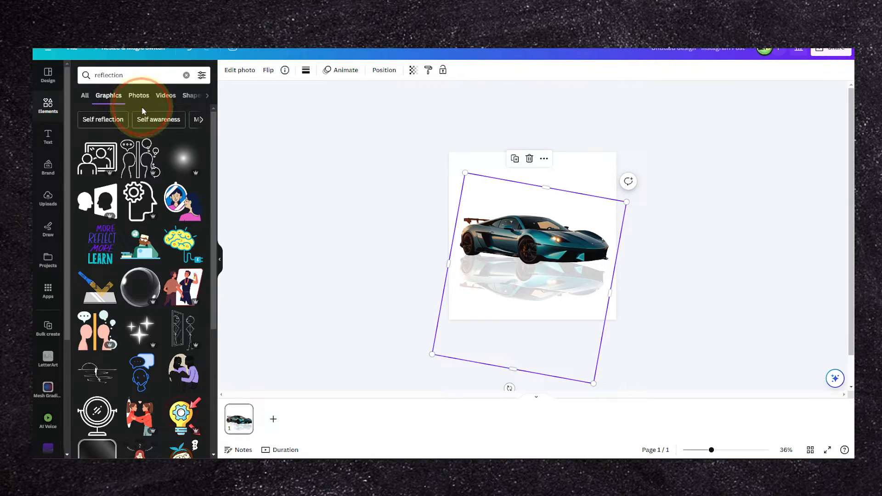
- Replace the element search with a search for "shadow"
click(160, 75)
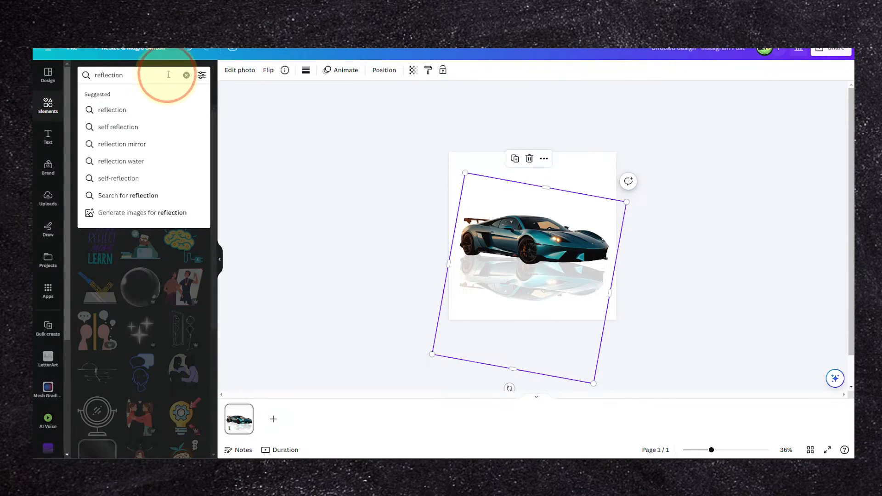
click(186, 75)
text(sda)
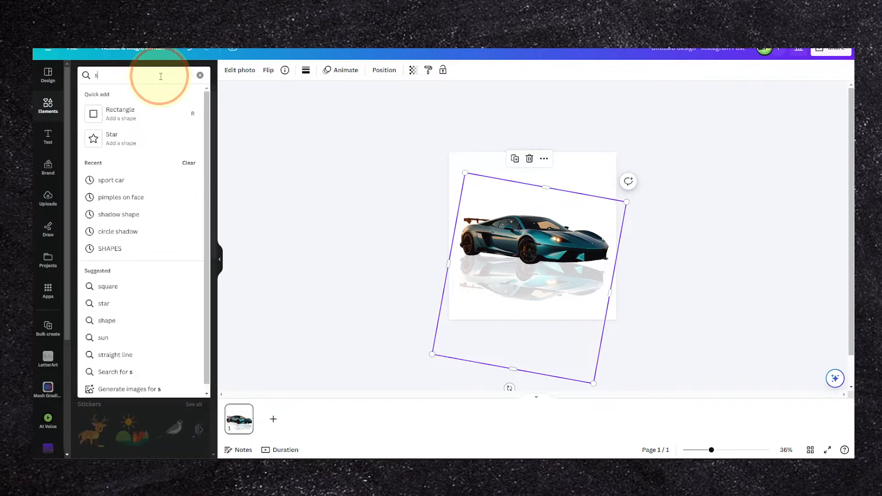
key(BackSpace)
key(BackSpace)
key(BackSpace)
text(shadow)
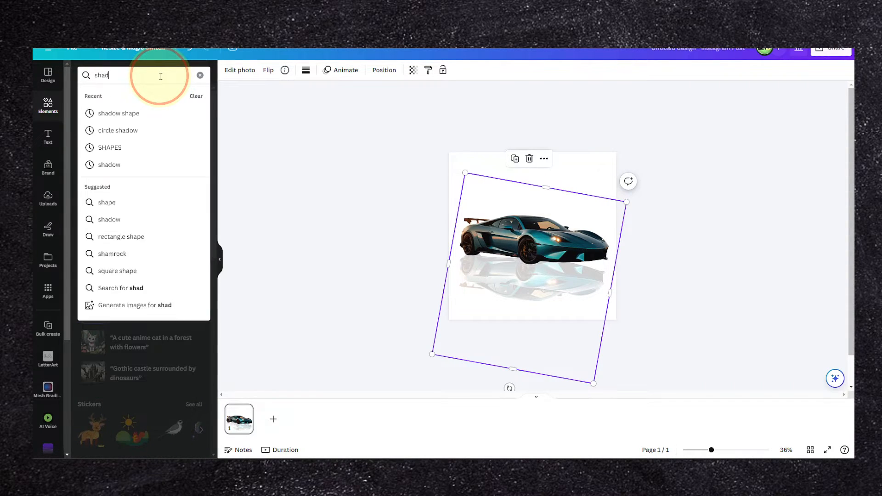
key(Return)
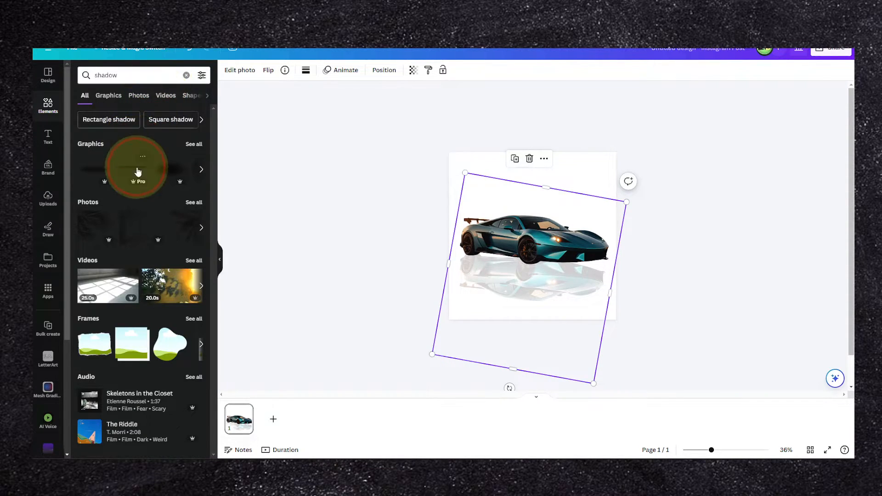
- Add a flat, elongated shadow graphic from the results and place it beneath the car
click(138, 171)
mouse_move(575, 226)
mouse_down()
mouse_move(574, 253)
mouse_move(572, 220)
mouse_up()
drag(568, 234, 569, 270)
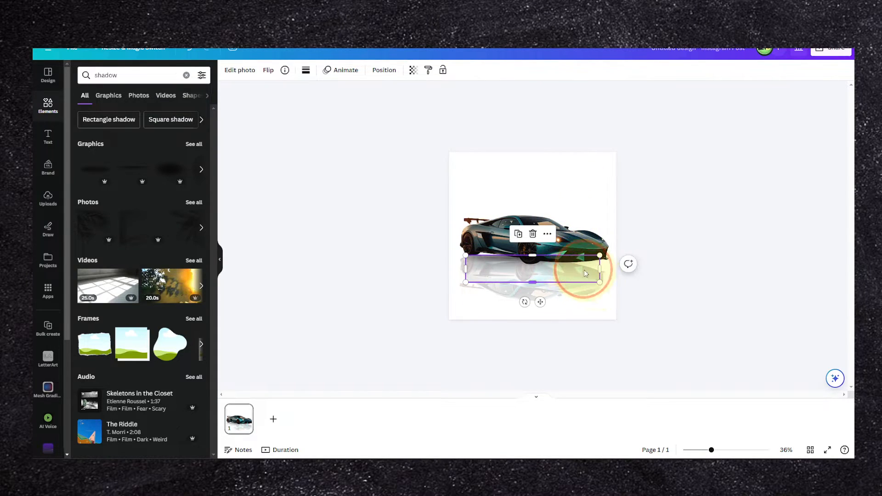
click(692, 243)
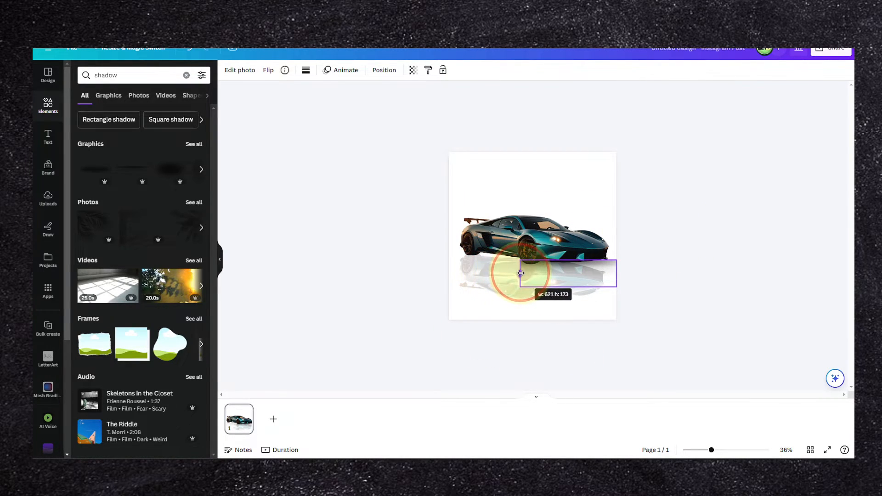
- Shorten the shadow so that it sits only beneath the front part of the car
click(574, 277)
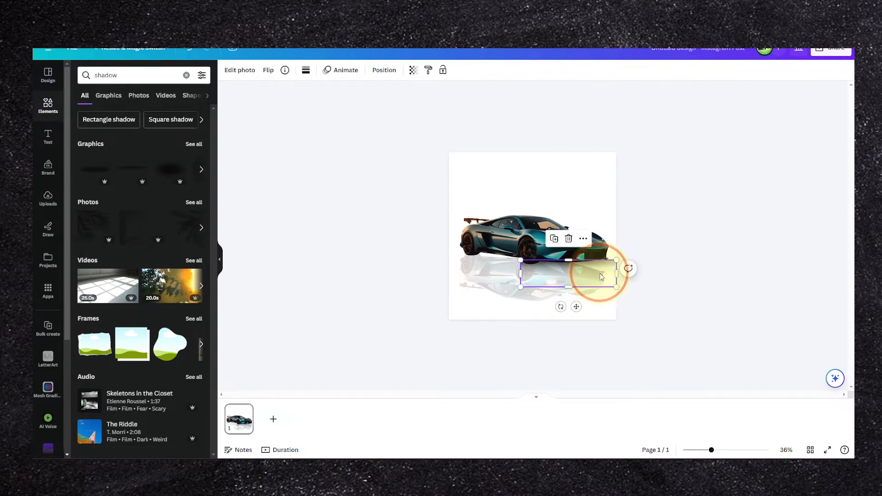
drag(606, 274, 624, 256)
click(720, 216)
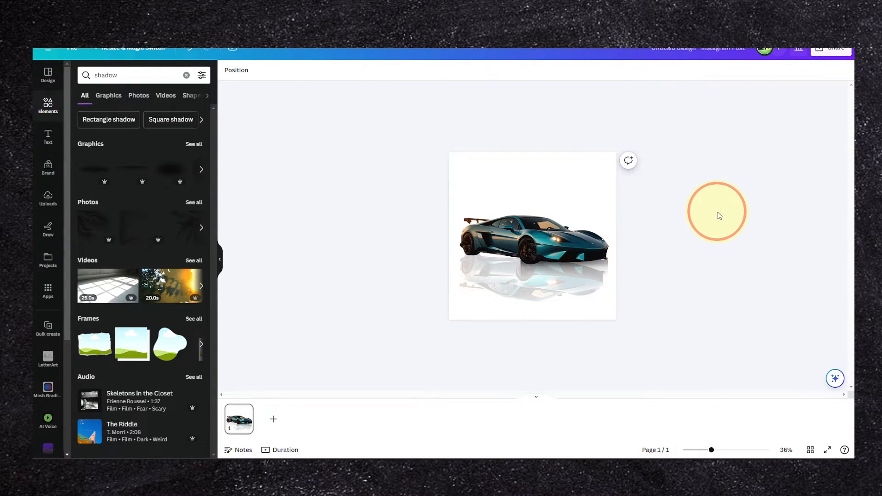
- Place a second copy of the shadow beneath the car's rear part, tilted clockwise to follow its underside
click(565, 274)
drag(565, 275, 511, 266)
drag(502, 298, 491, 267)
click(694, 188)
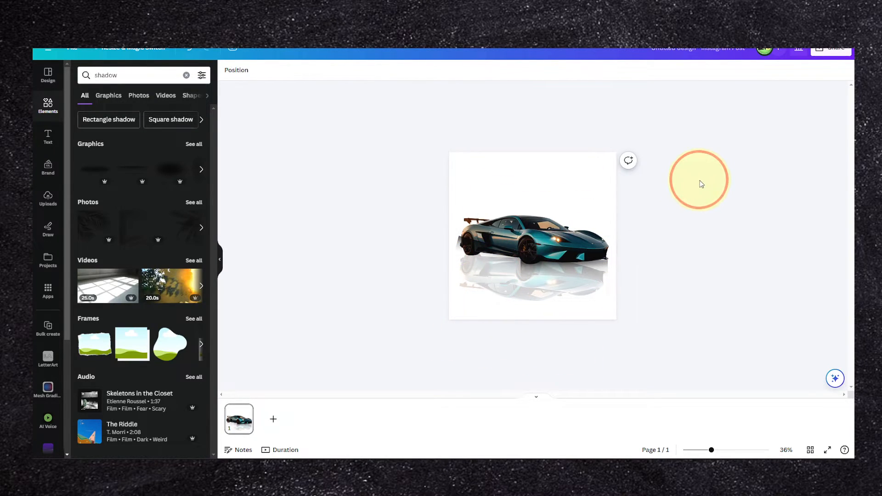
- Review the layer order options of the car photo and select all elements of the design together
click(490, 265)
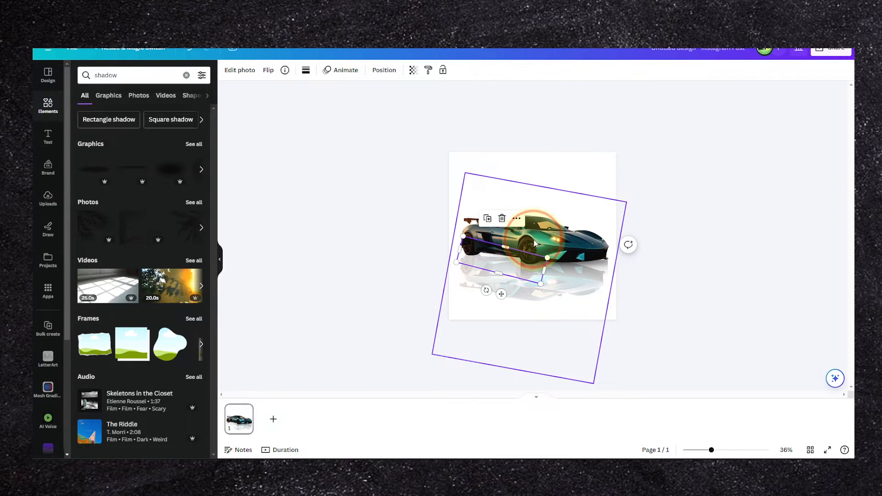
click(542, 228)
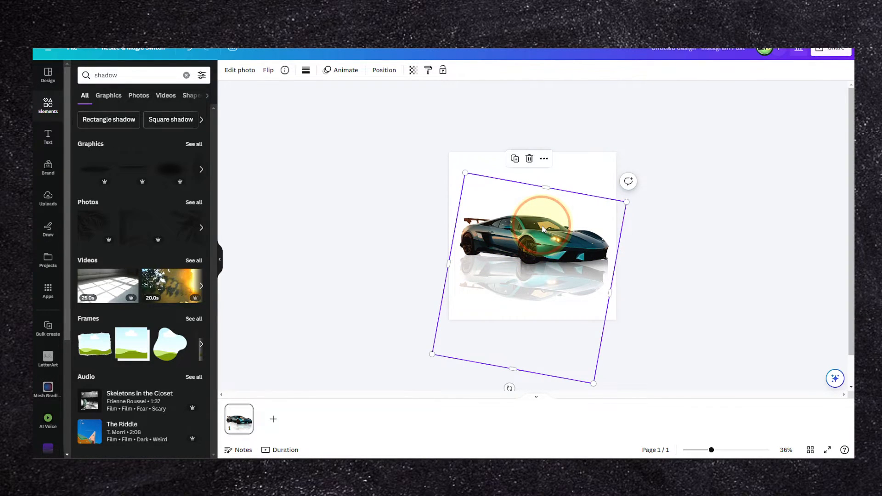
click(545, 244)
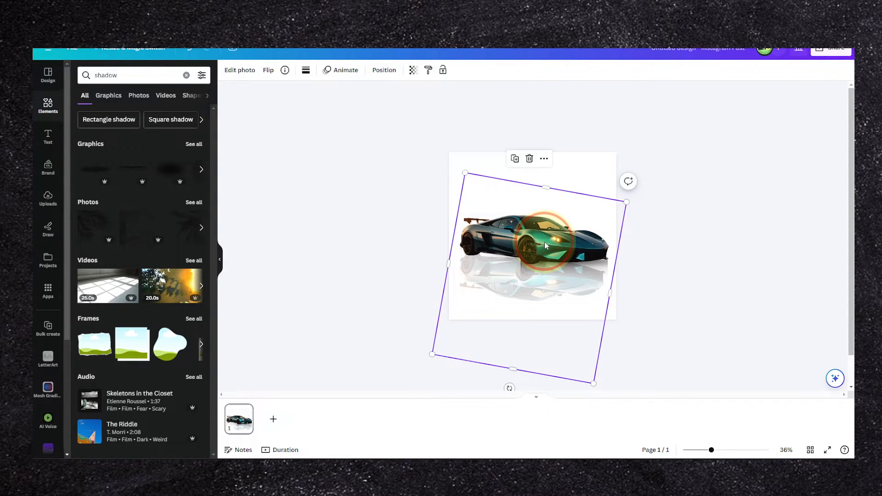
right_click(544, 241)
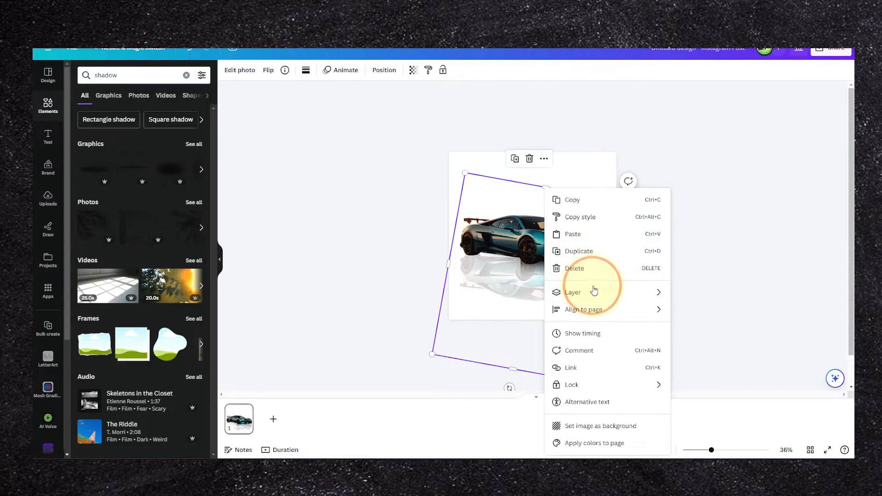
mouse_move(599, 295)
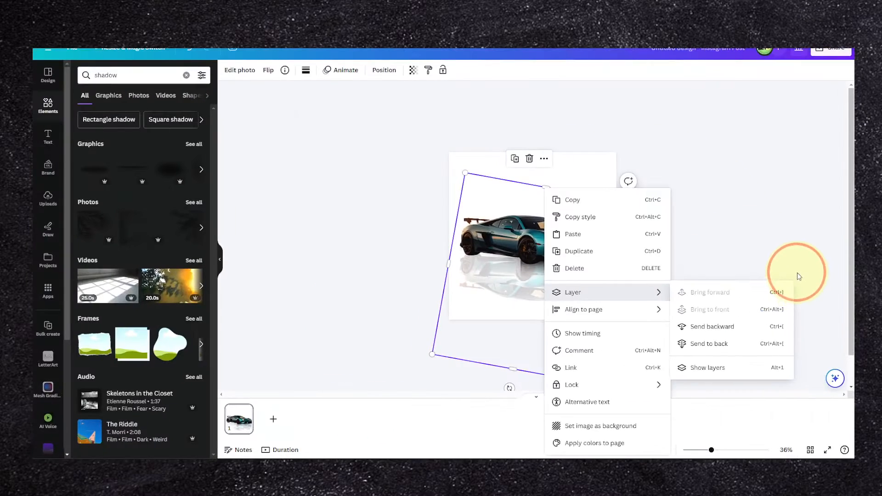
click(799, 276)
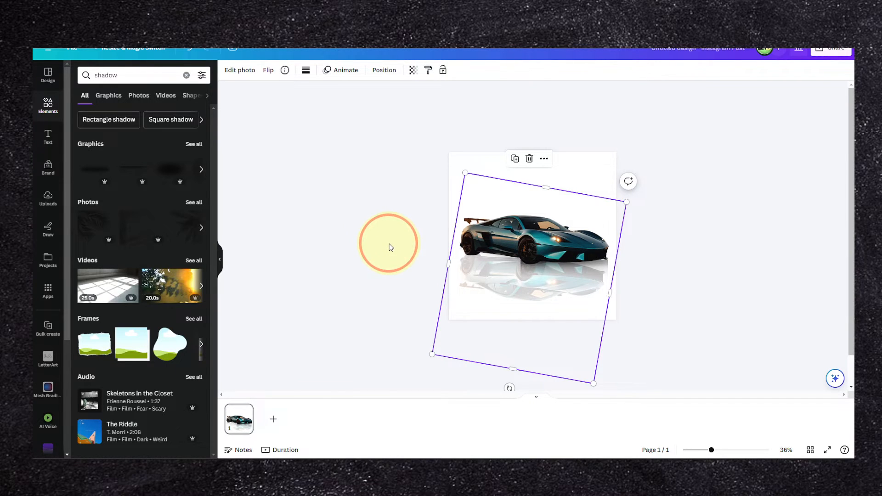
drag(694, 163, 371, 370)
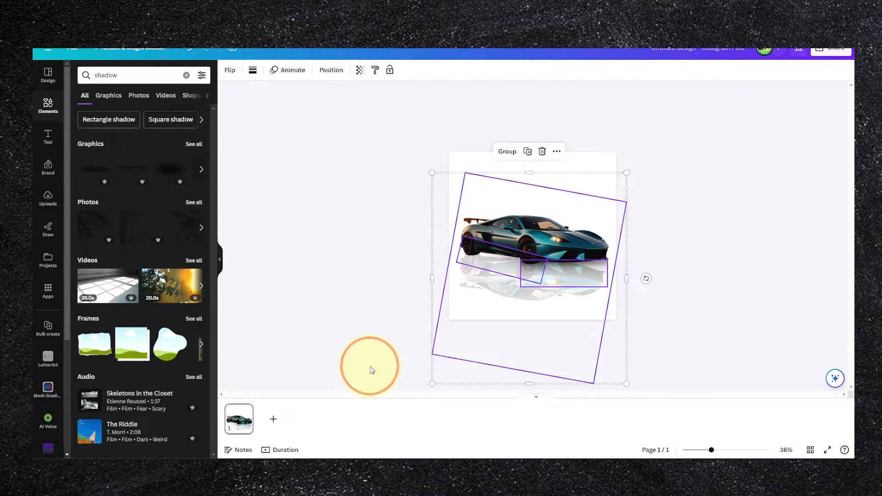
click(391, 200)
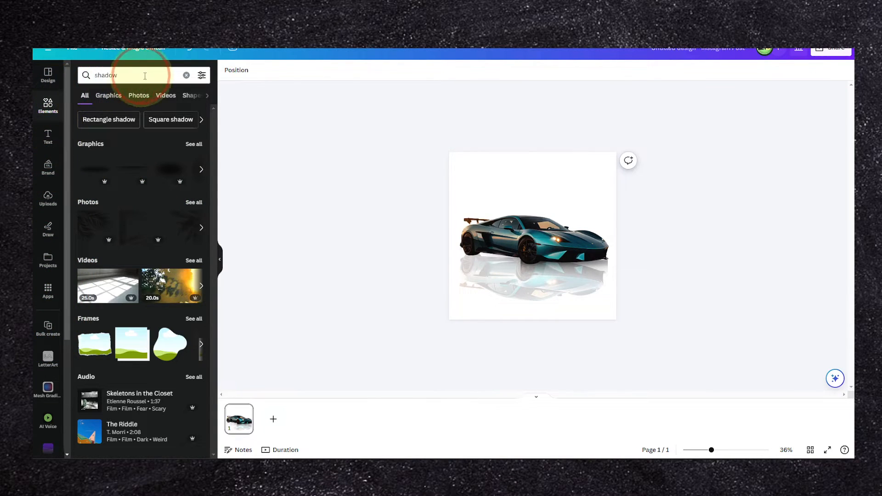
- Search the elements for "dark background"
click(186, 75)
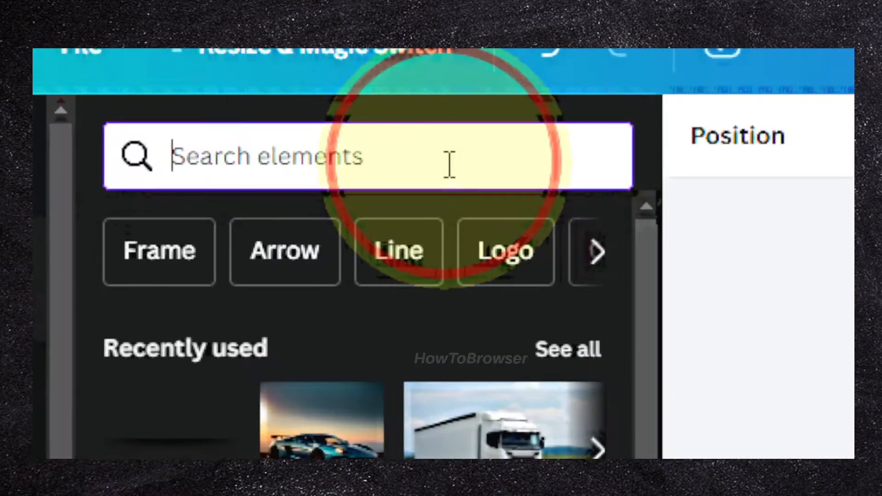
text(sa)
key(BackSpace)
key(BackSpace)
text(dark )
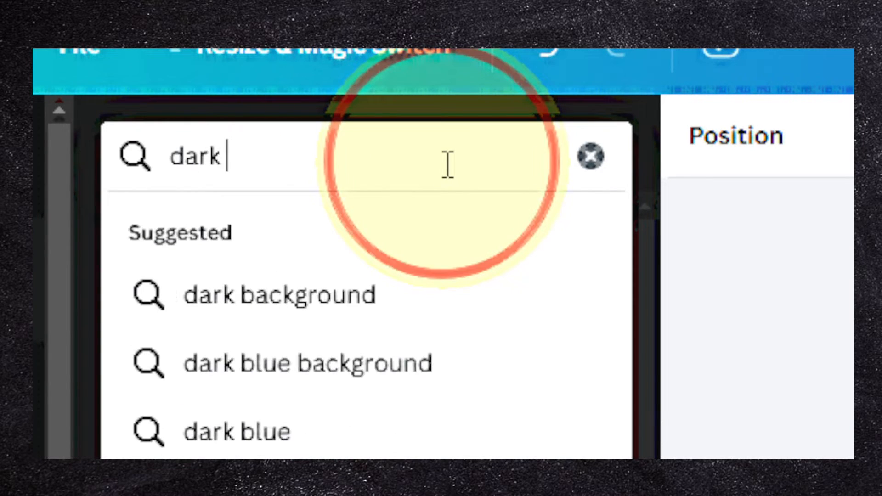
text(background)
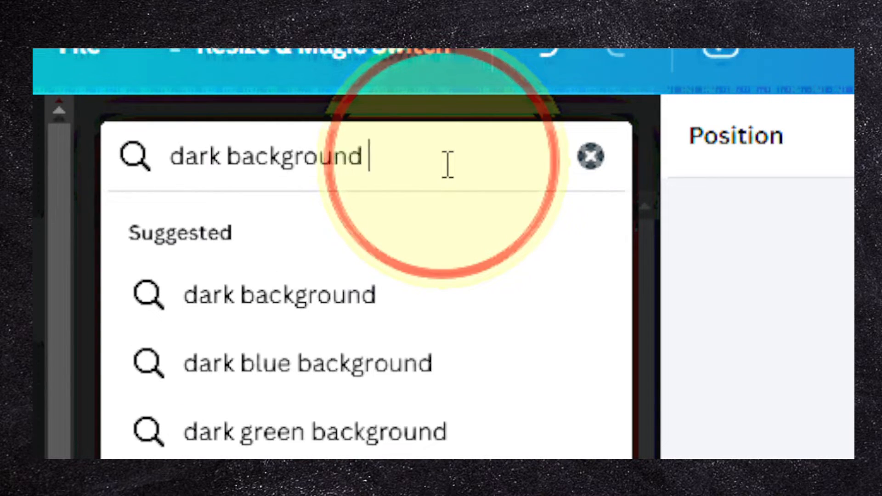
key(Return)
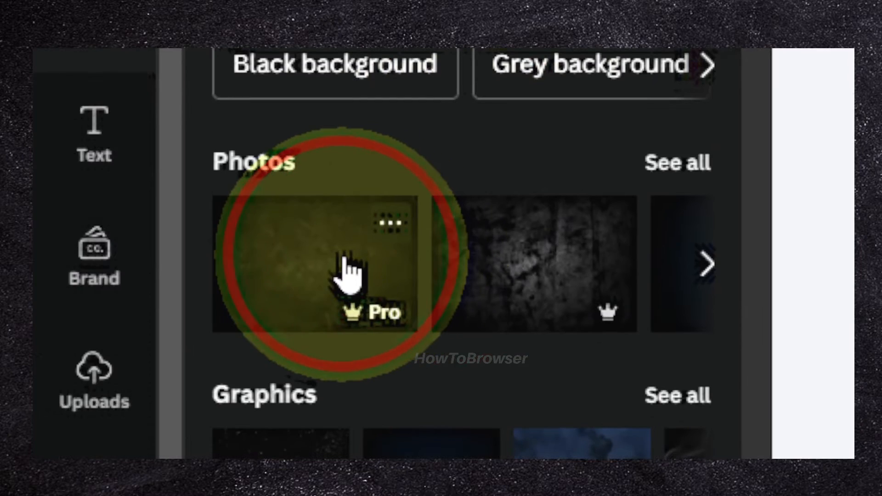
- Add the first plain dark photo from the results and set it as the page background
click(345, 259)
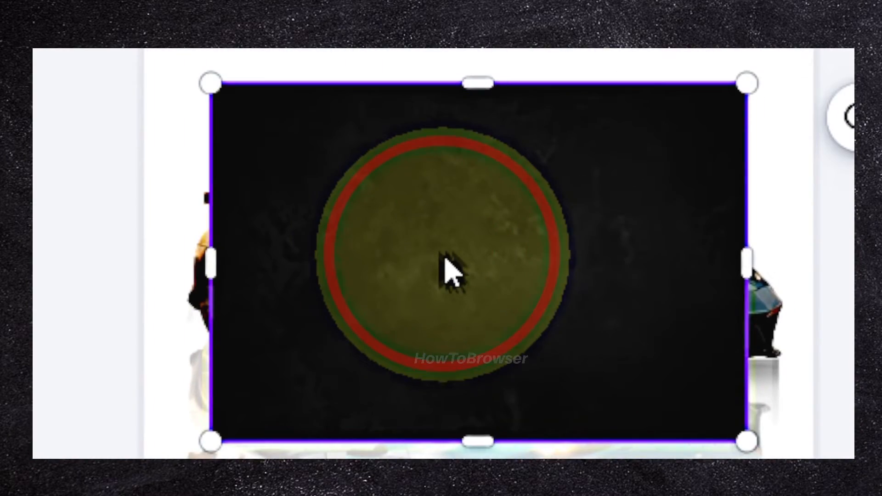
right_click(446, 258)
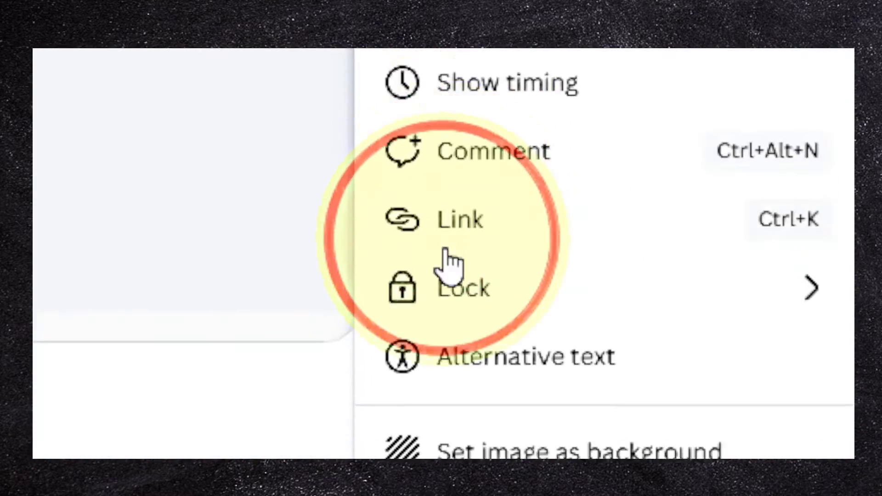
click(462, 455)
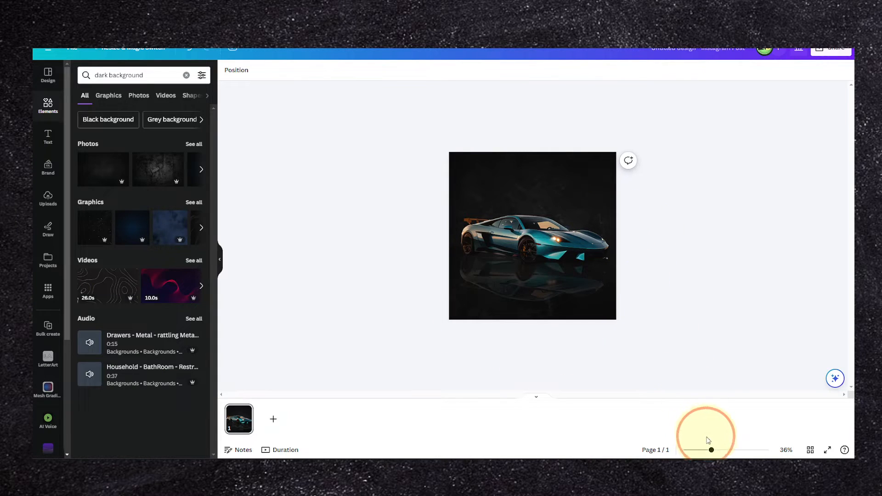
- Delete the car photo, its reflection and the shadows, leaving only the dark background on the page
drag(711, 450, 733, 450)
drag(733, 455, 732, 454)
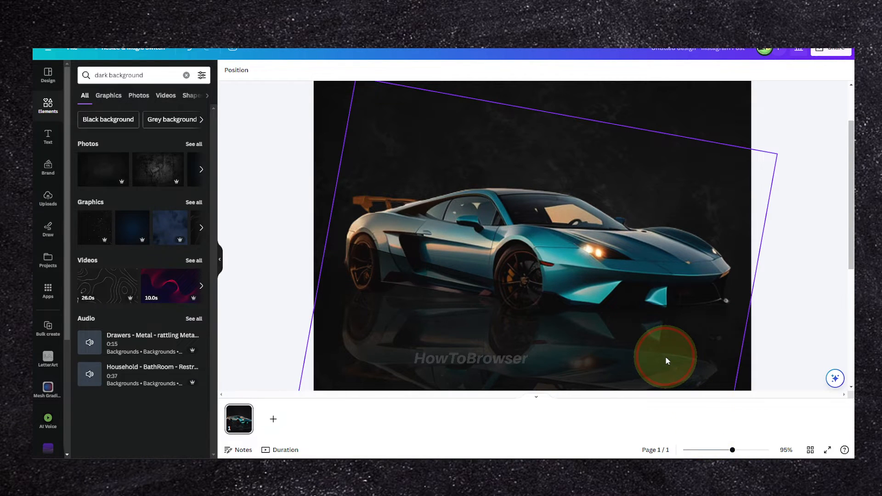
click(619, 257)
key(Delete)
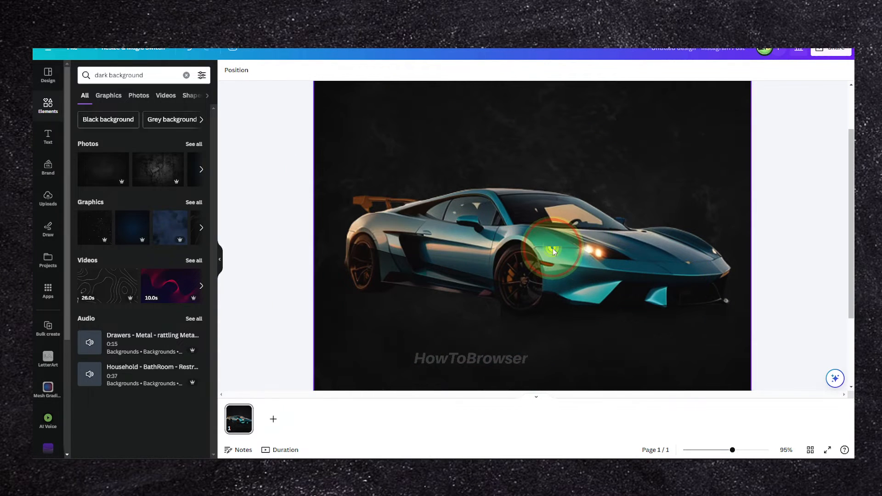
click(452, 291)
key(Delete)
click(501, 257)
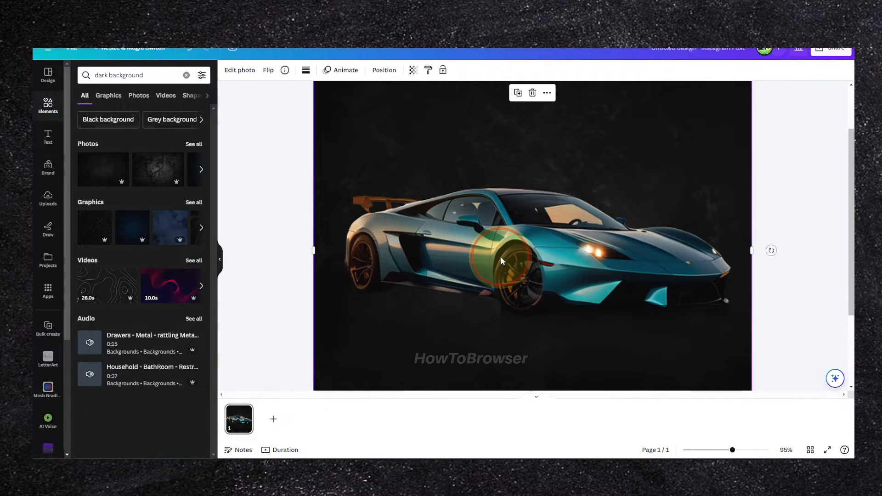
key(Delete)
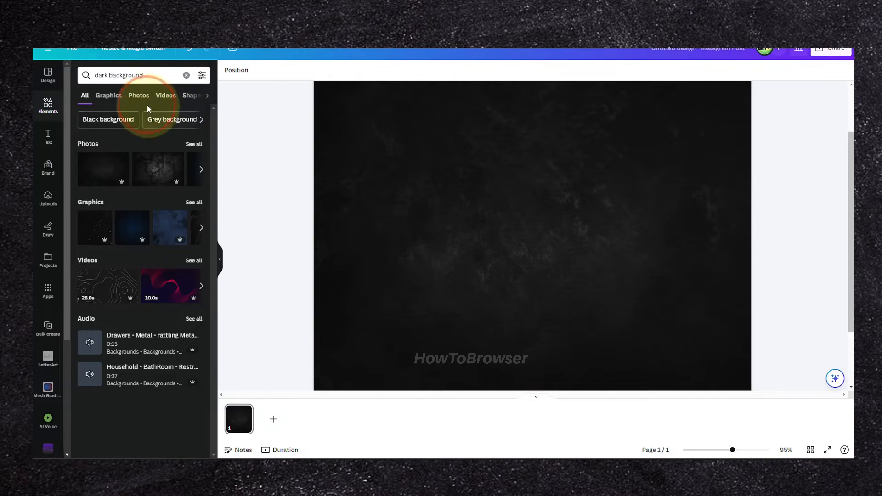
- Search the elements for "dog" and show only photos
click(186, 75)
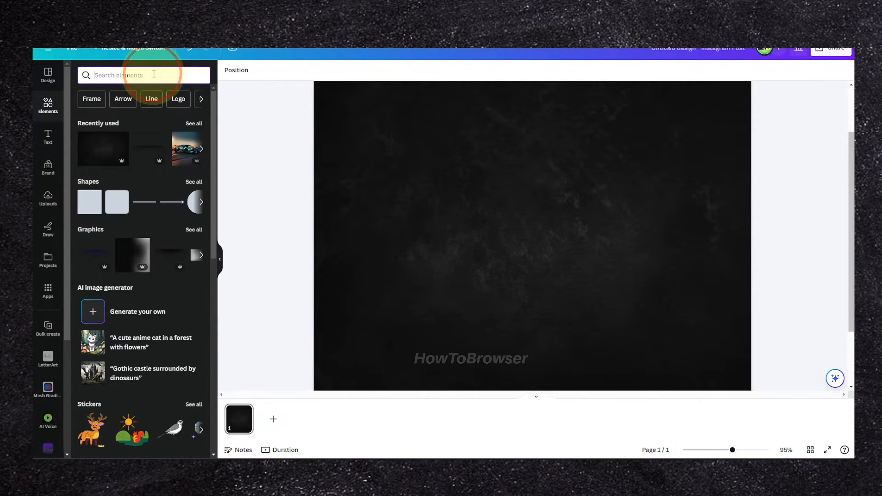
text(dog)
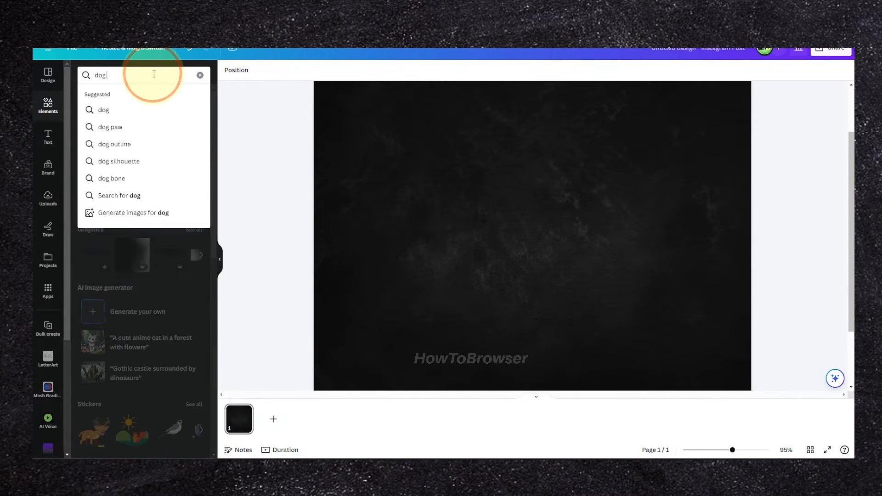
key(Return)
click(145, 101)
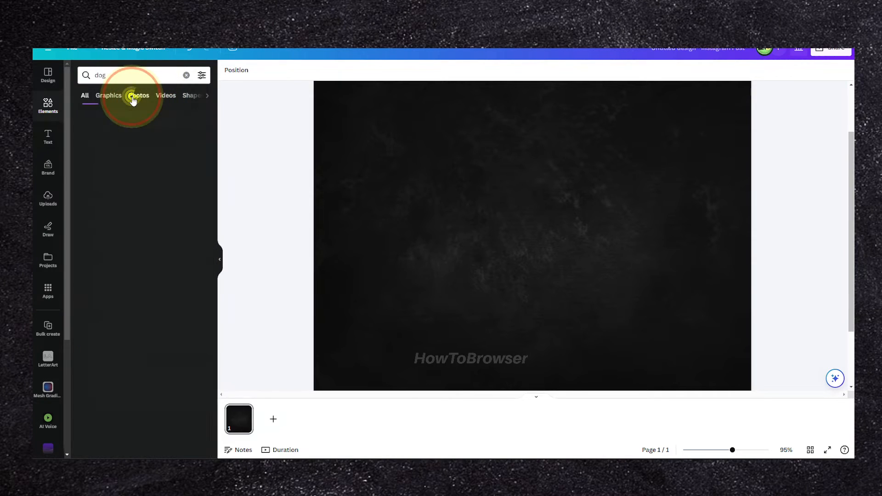
- Add the photo of the white dog lying on grass and the recommended similar one, moving the second photo lower
scroll(105, 267, down, 5)
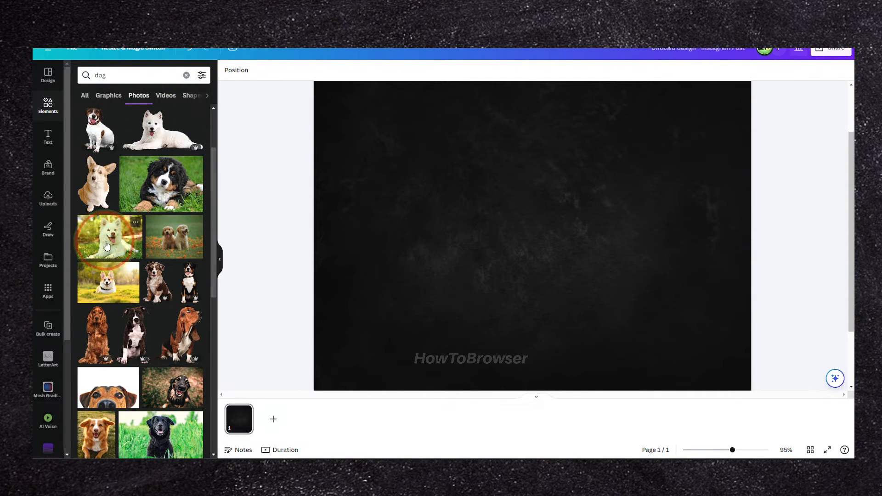
click(107, 246)
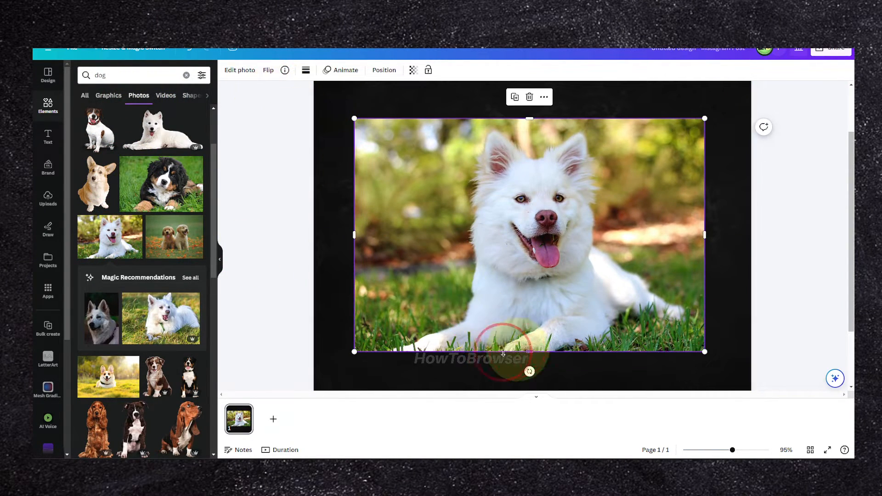
click(159, 317)
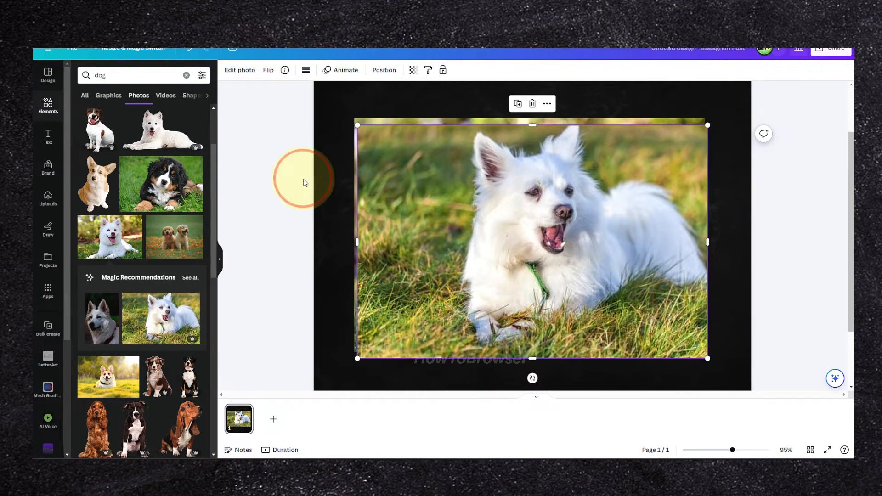
drag(426, 193, 422, 233)
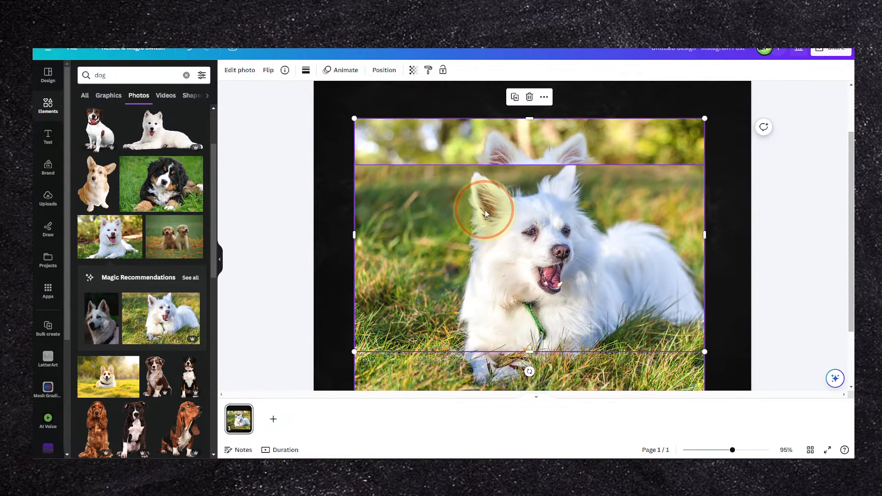
- Move the second white dog photo higher on the page, remove its background, and adjust the cut-out's position slightly
drag(495, 213, 499, 168)
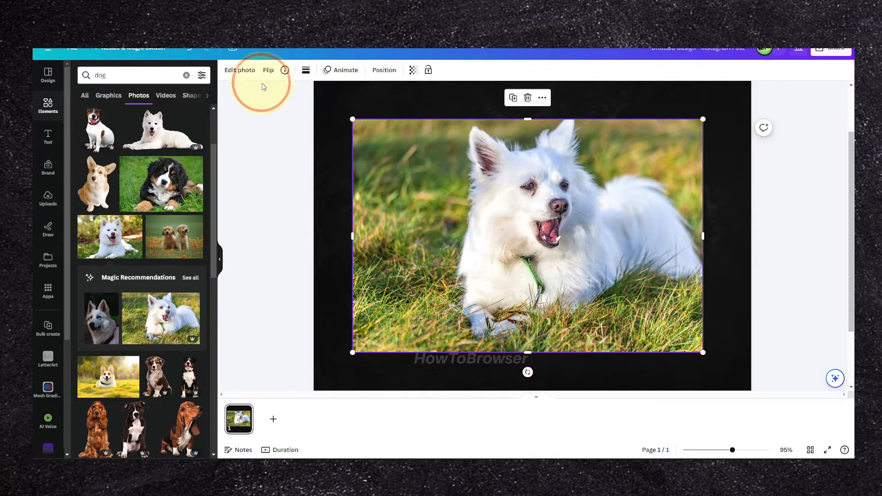
click(230, 81)
click(92, 134)
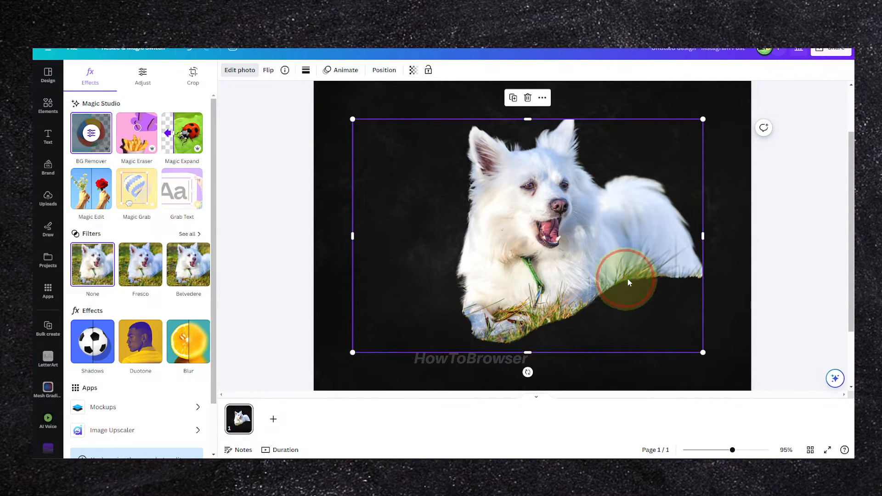
drag(555, 297, 540, 307)
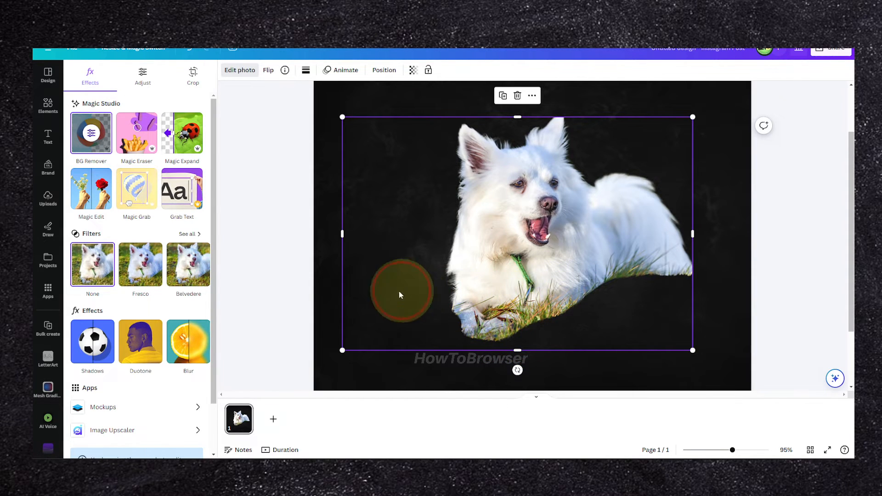
- Create a reflection of the dog cut-out with Easy Reflections, placed below, and add it to the design
scroll(110, 266, down, 1)
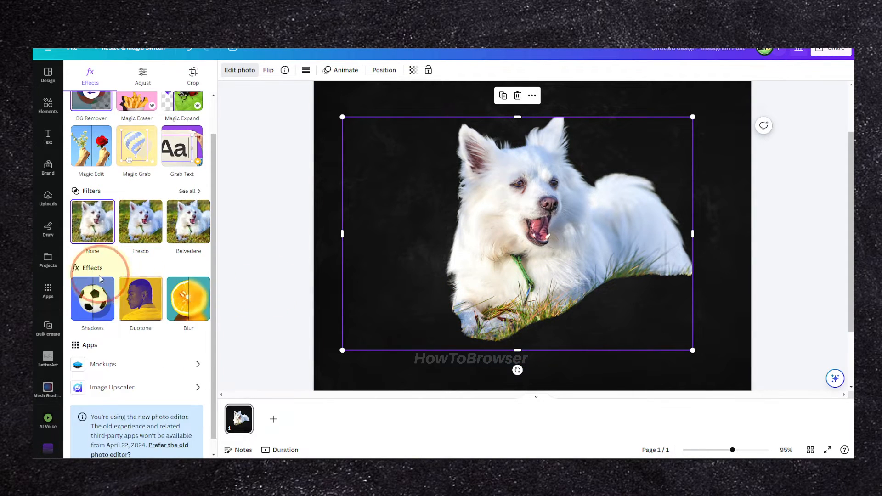
click(47, 290)
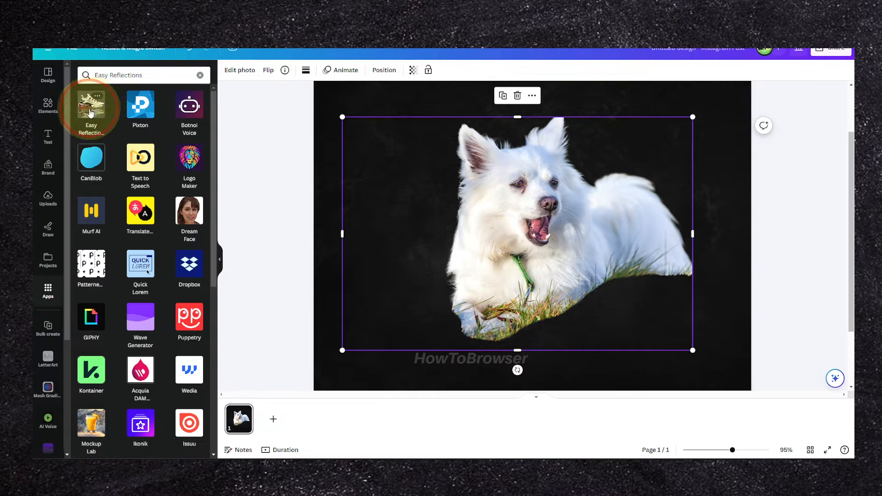
click(90, 111)
click(101, 124)
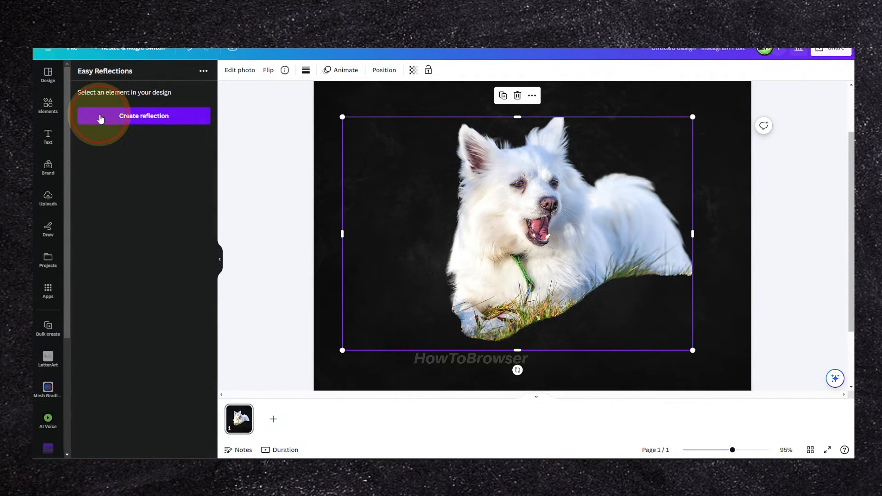
click(164, 329)
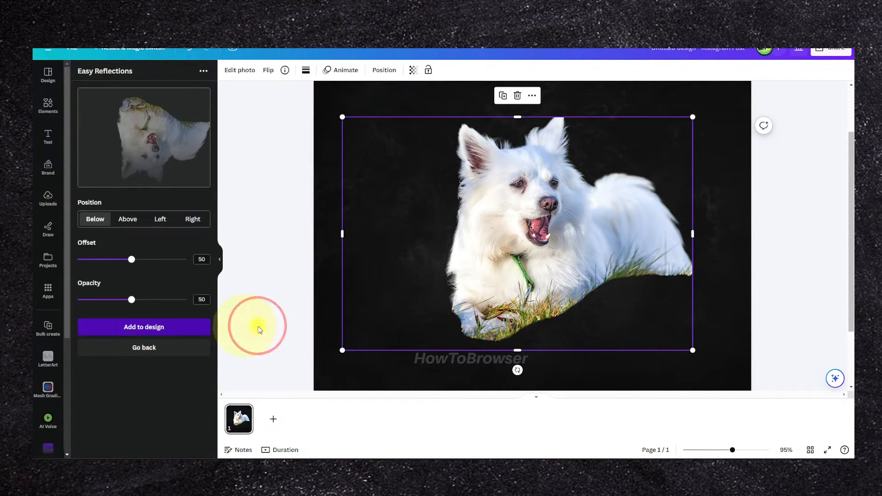
- Rotate the reflection to match the slope of the dog's lower edge and position it directly beneath the dog
drag(505, 291, 597, 326)
ctrl+scroll(569, 311, down, 4)
drag(628, 283, 809, 354)
drag(704, 302, 600, 355)
drag(609, 171, 581, 240)
drag(583, 310, 590, 268)
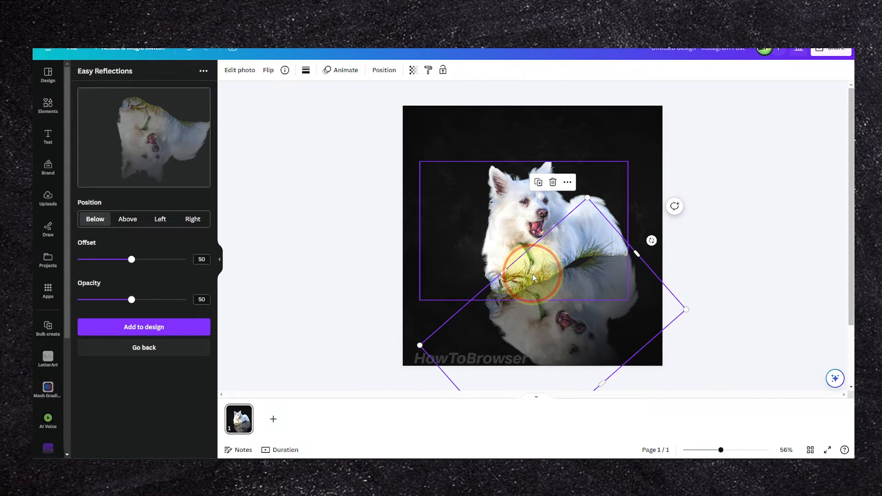
- Try lowering the dog cut-out and resizing the reflection, and undo both changes
click(515, 218)
drag(512, 210, 511, 221)
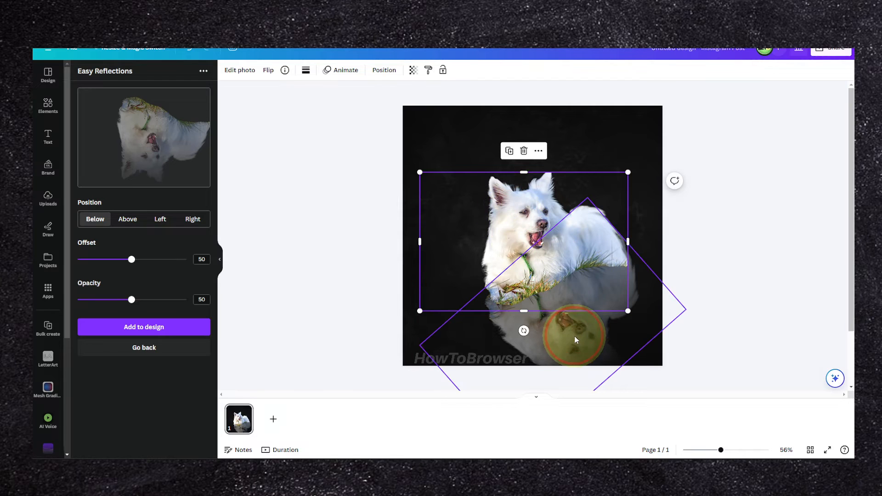
click(627, 239)
drag(630, 241, 629, 255)
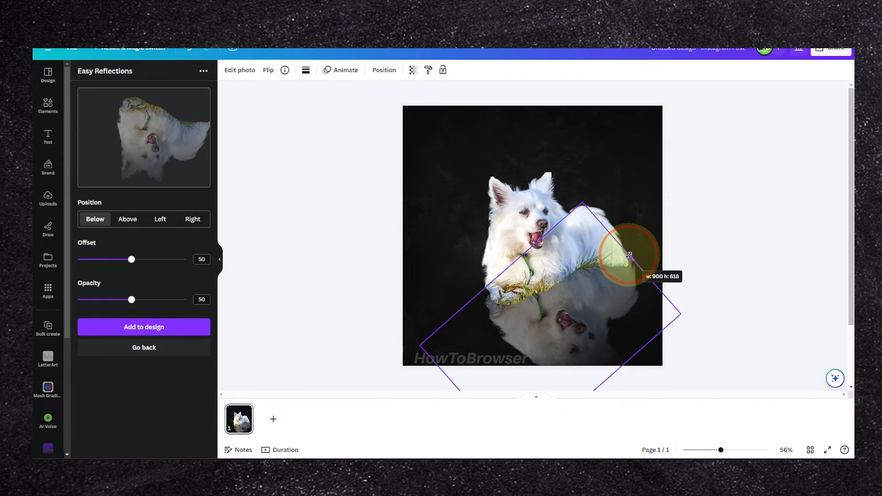
key(ctrl+z)
key(ctrl+z)
- Shrink the reflection slightly and move it up against the dog's lower edge
drag(586, 198, 584, 210)
drag(578, 266, 578, 247)
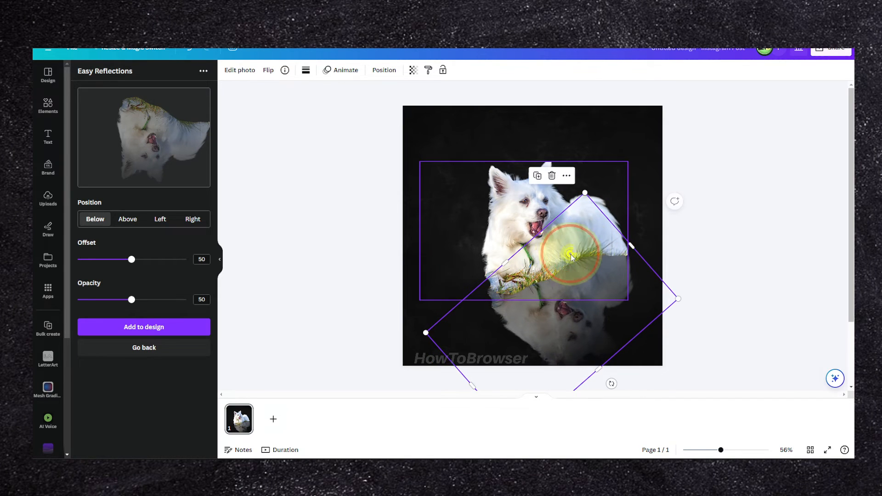
click(711, 190)
- Set the reflection's transparency to 26
click(561, 342)
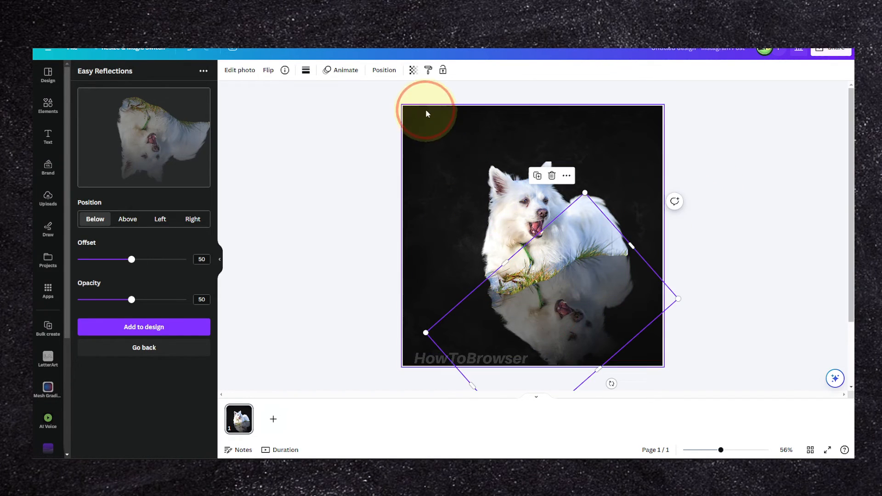
click(412, 70)
drag(401, 104, 354, 106)
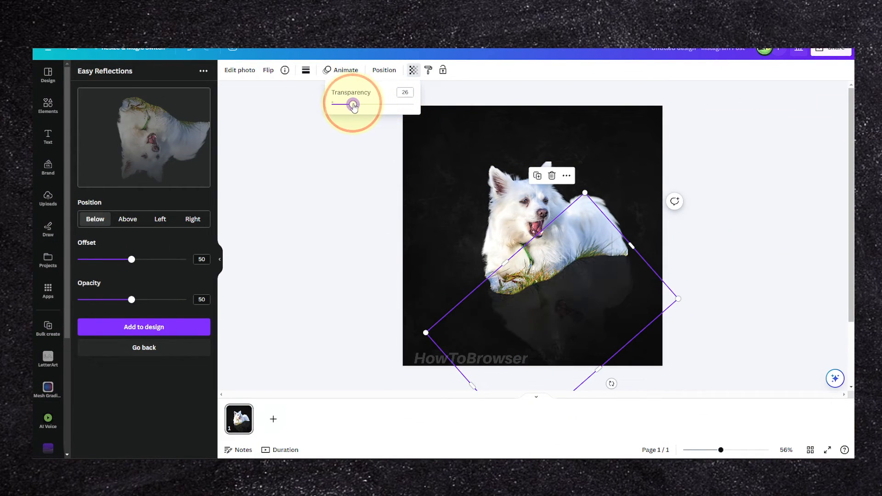
click(734, 152)
click(732, 158)
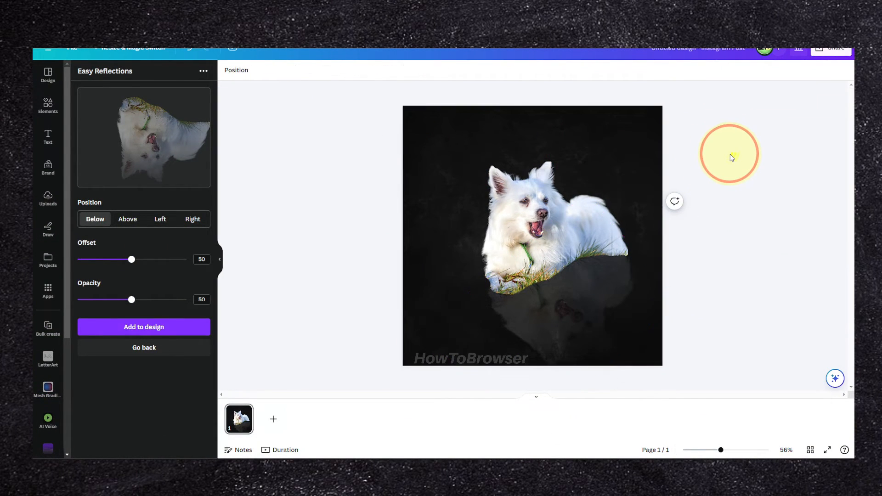
- Search the element photos for "light"
click(48, 106)
click(116, 78)
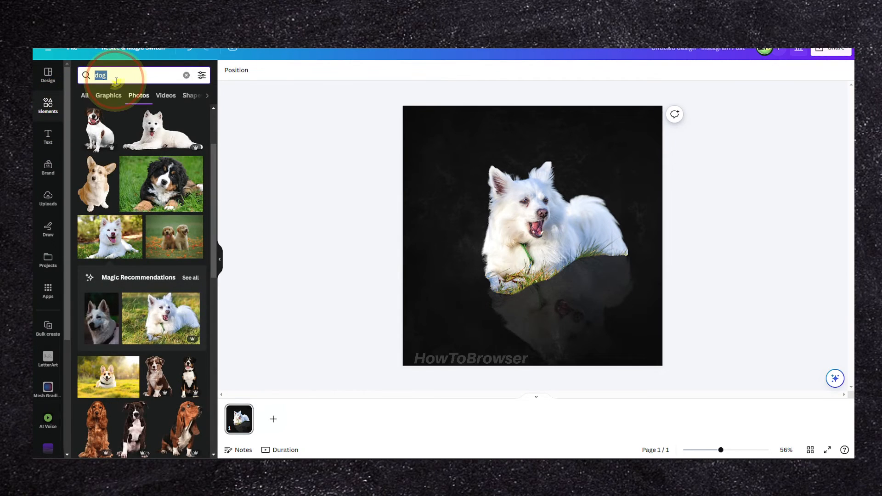
text(light)
key(Return)
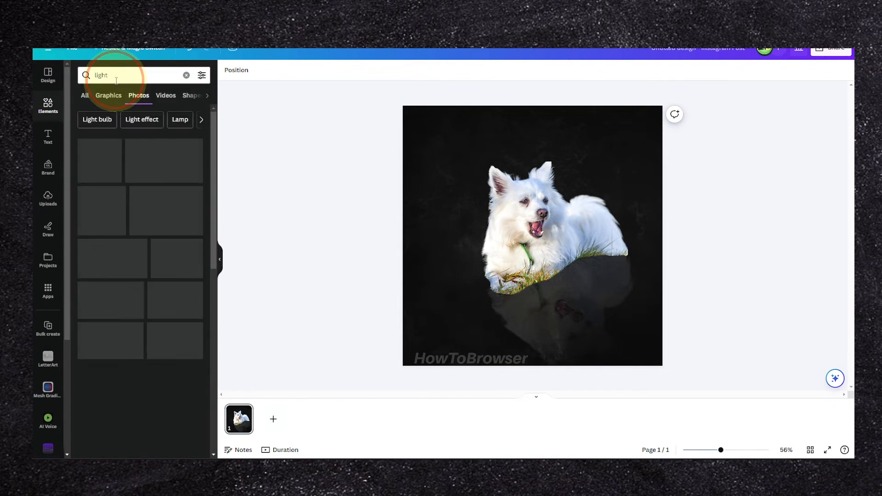
- Add the orange light flare photo, enlarge it beyond the page width, and place it across the page's upper edge
click(150, 156)
drag(513, 237, 504, 153)
drag(628, 203, 810, 289)
drag(772, 244, 715, 160)
click(751, 314)
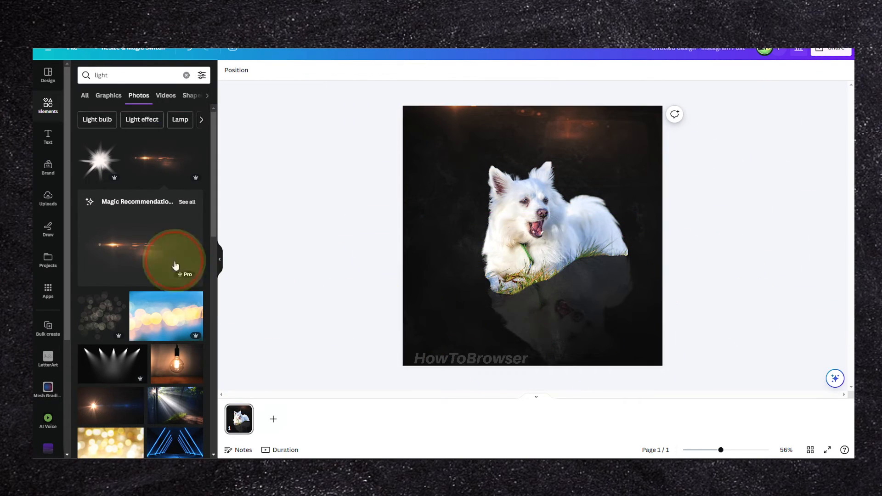
- Try the white starburst light photo, shrunk and placed over the dog's paws, and delete it
click(99, 160)
drag(541, 272, 560, 324)
drag(656, 208, 580, 284)
drag(503, 351, 495, 303)
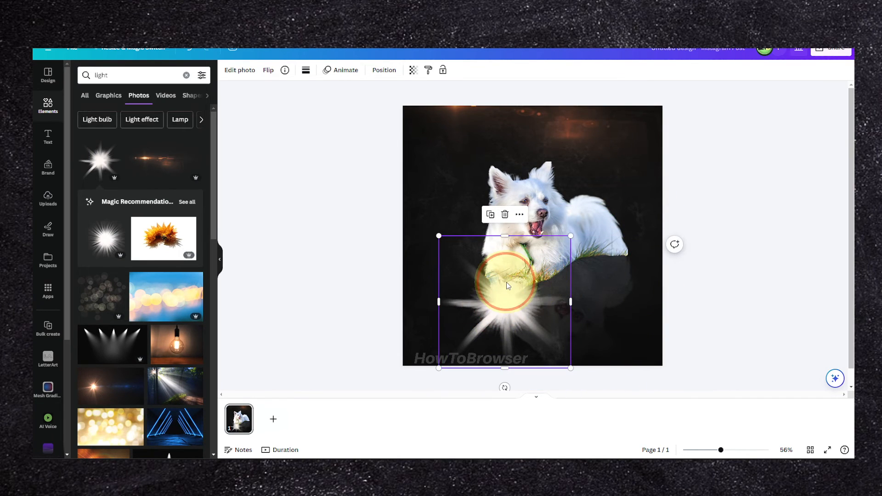
key(Delete)
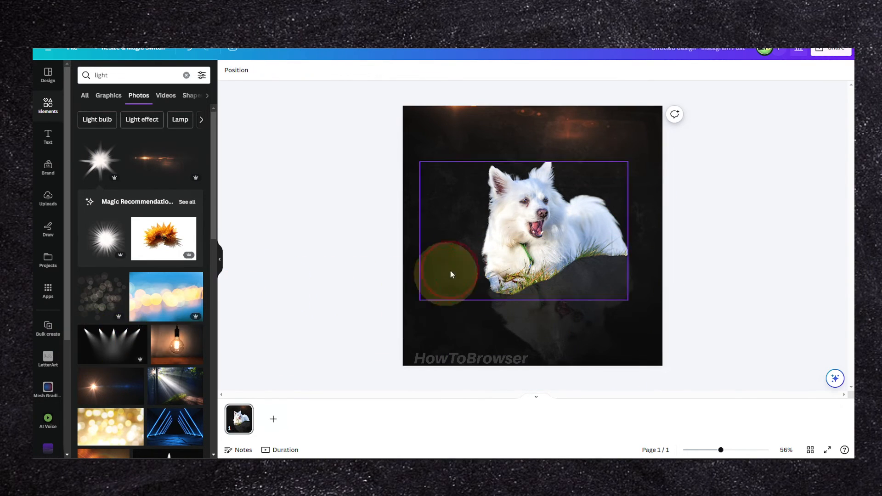
- Set the orange light flare's transparency to 54
click(554, 138)
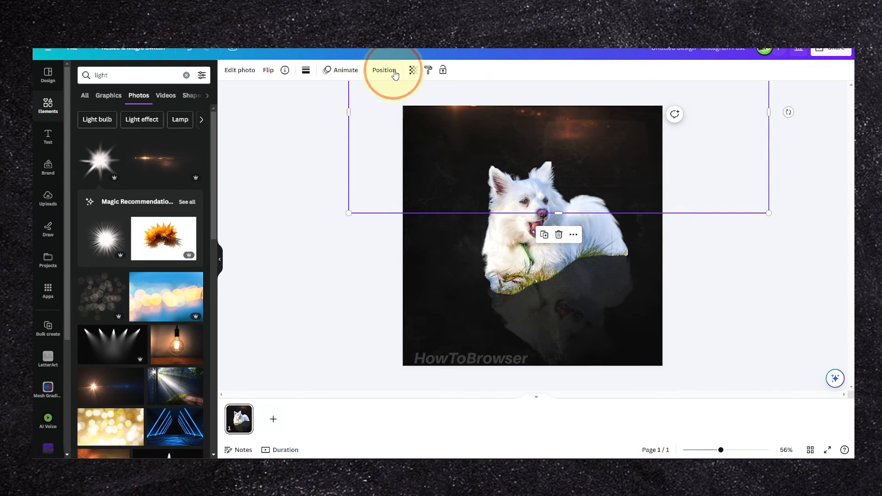
click(411, 75)
drag(414, 103, 376, 103)
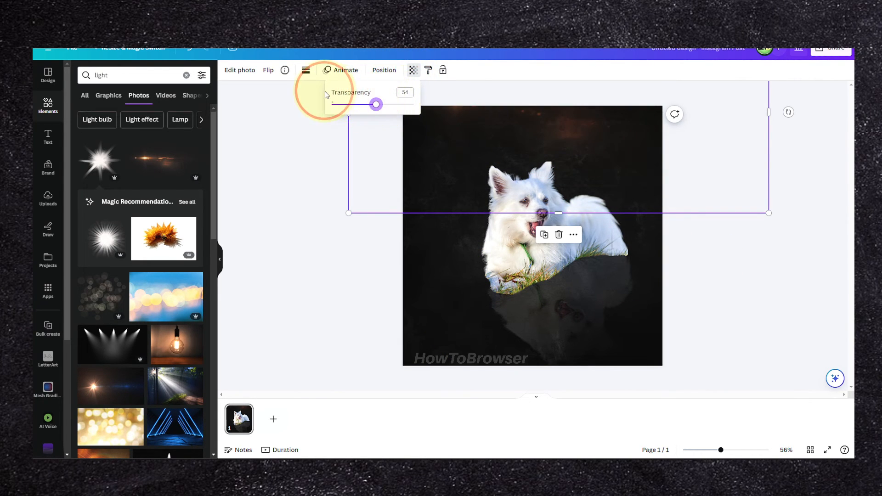
- Select the dog's reflection in the layer list and open its additional options
click(412, 152)
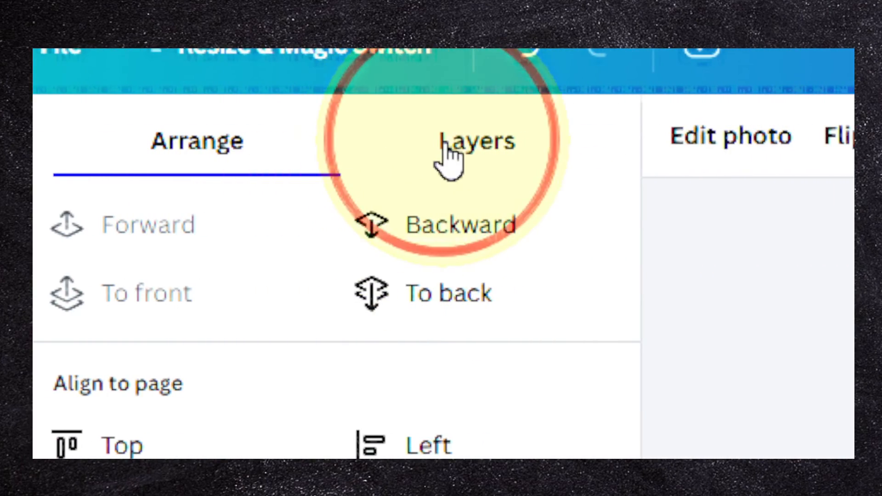
click(449, 147)
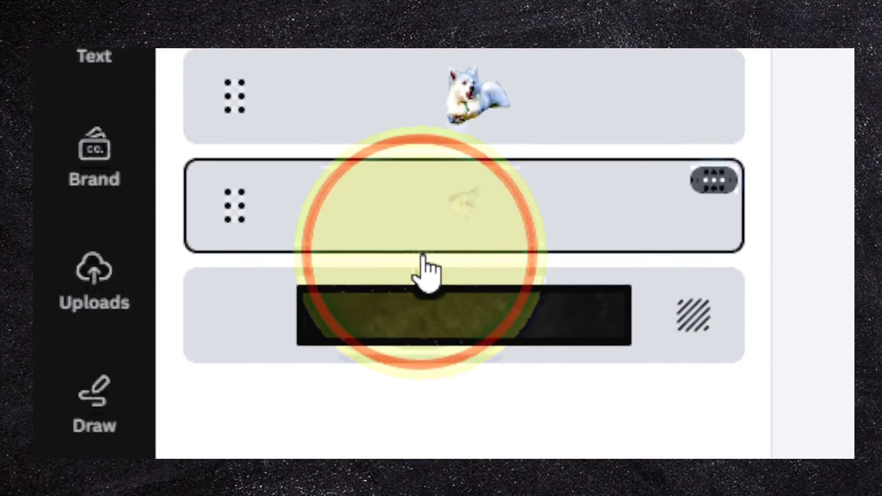
click(528, 205)
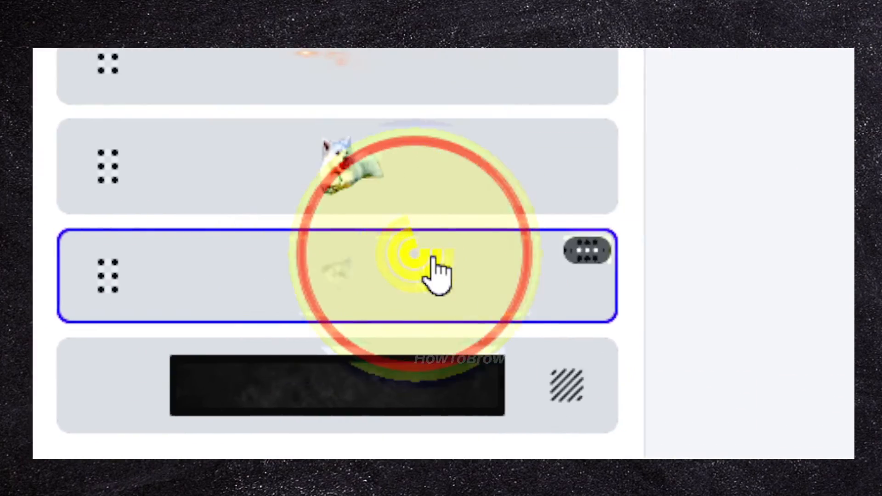
click(713, 180)
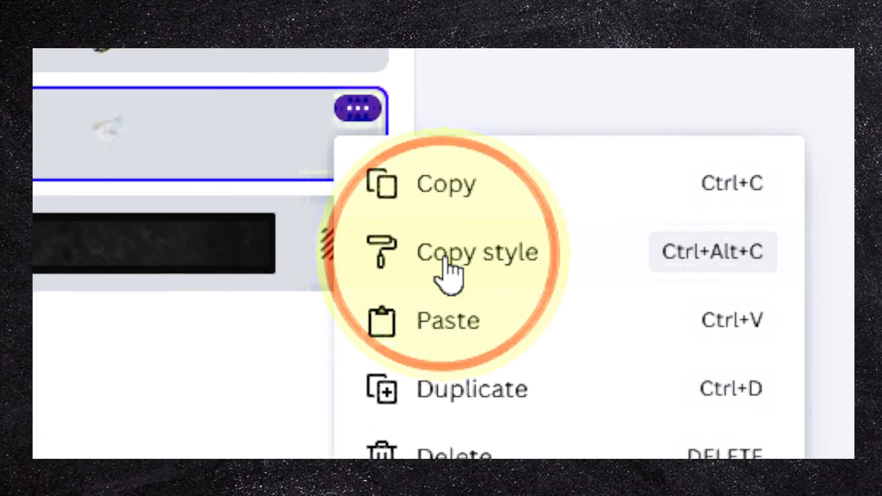